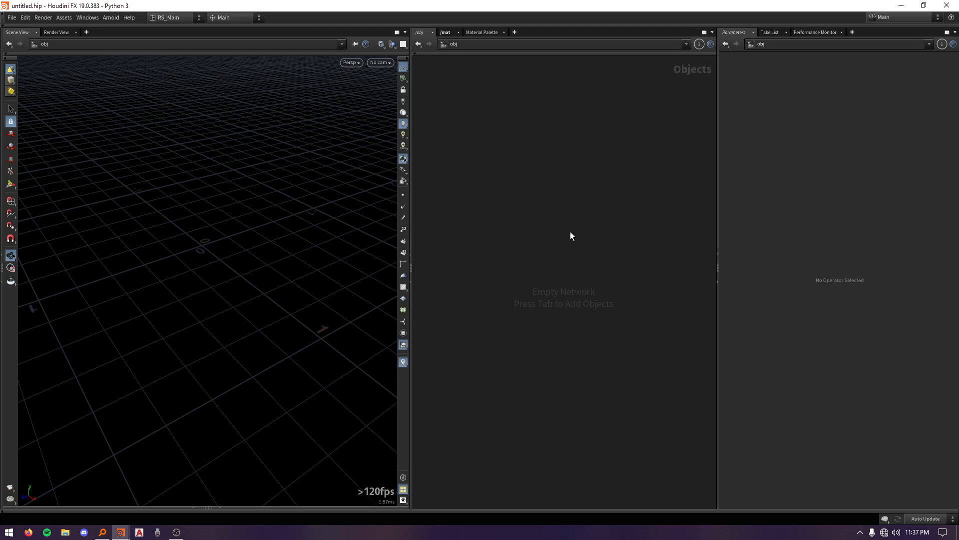
Create a Geometry object in the obj network and enter it
key(Tab)
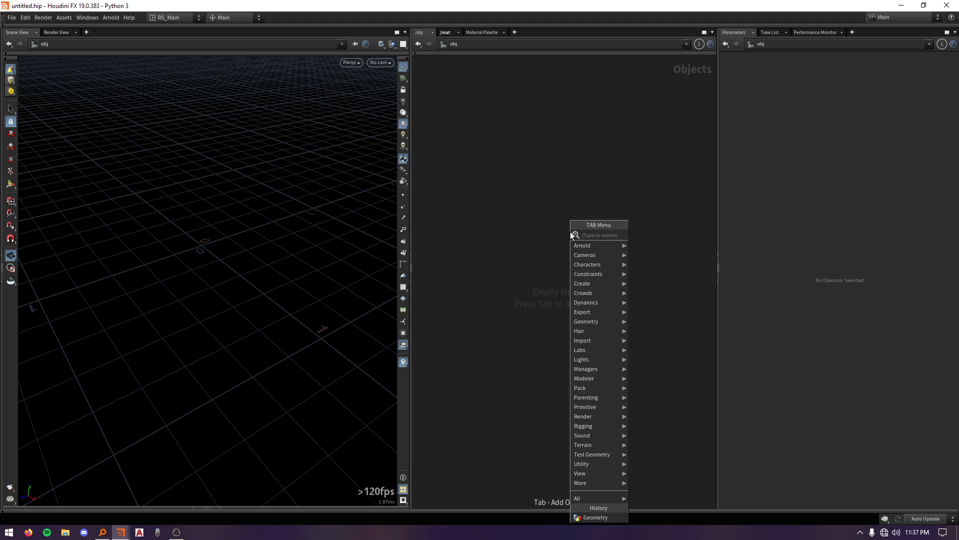
text(gro)
key(BackSpace)
key(BackSpace)
text(eo)
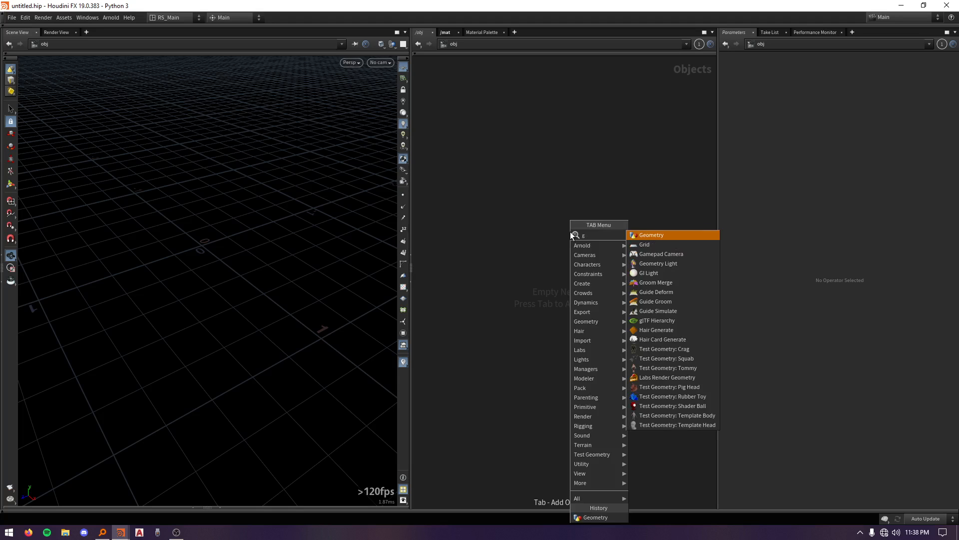
key(Return)
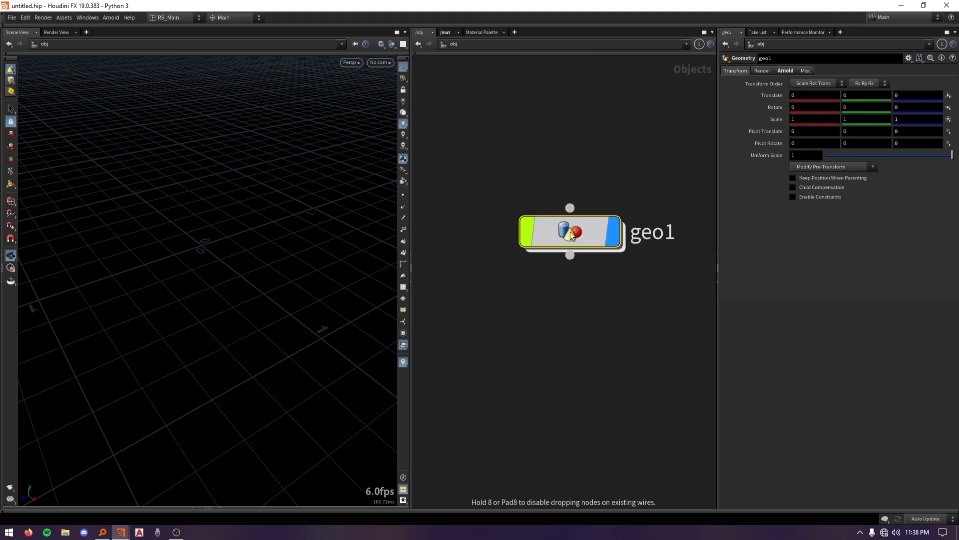
click(543, 276)
double_click(543, 276)
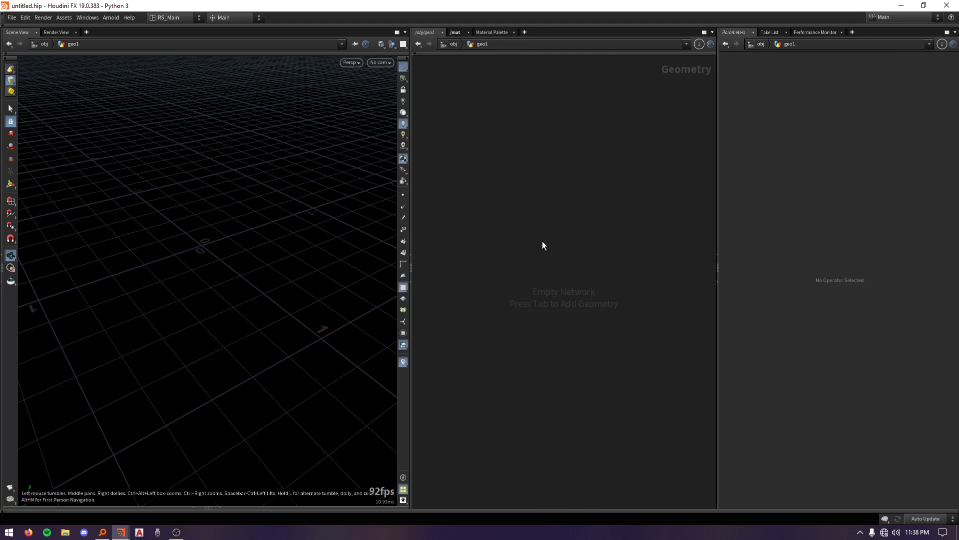
Add a Sphere node to the geometry network
key(Tab)
text(sphere)
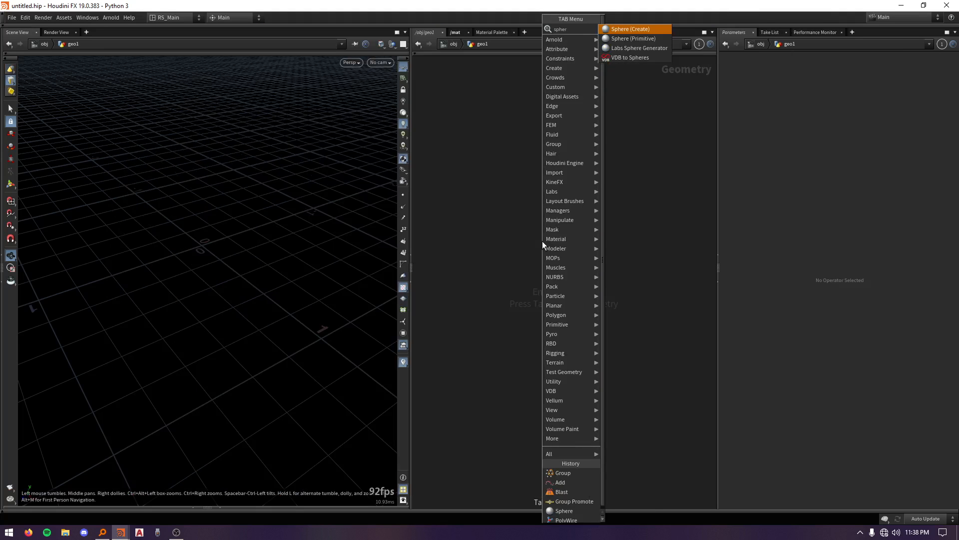
key(Return)
click(542, 241)
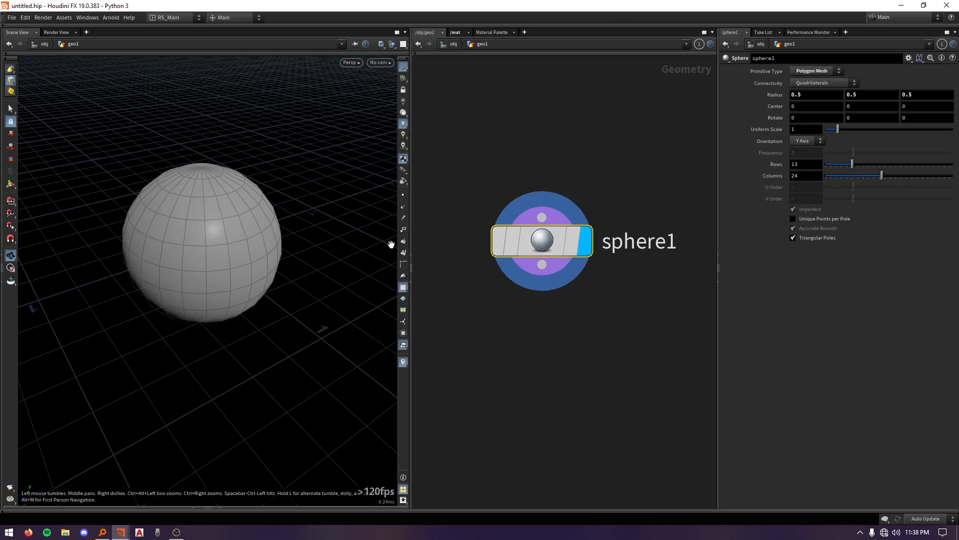
drag(218, 210, 217, 234)
right_drag(217, 234, 226, 108)
drag(226, 108, 246, 253)
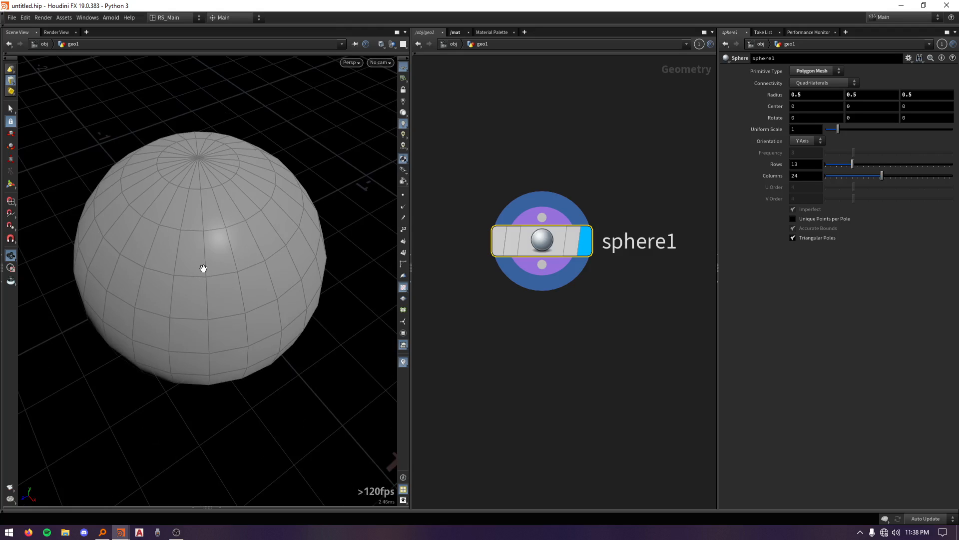
drag(542, 270, 511, 311)
key(Escape)
drag(853, 164, 835, 176)
key(ctrl+z)
key(ctrl+z)
Add a Blast node wired to the output of sphere1
click(542, 264)
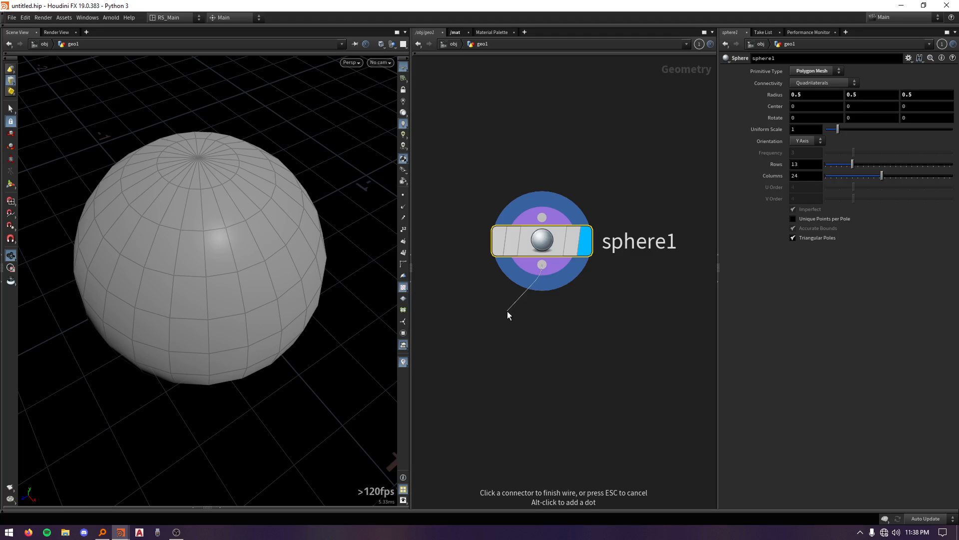
key(Tab)
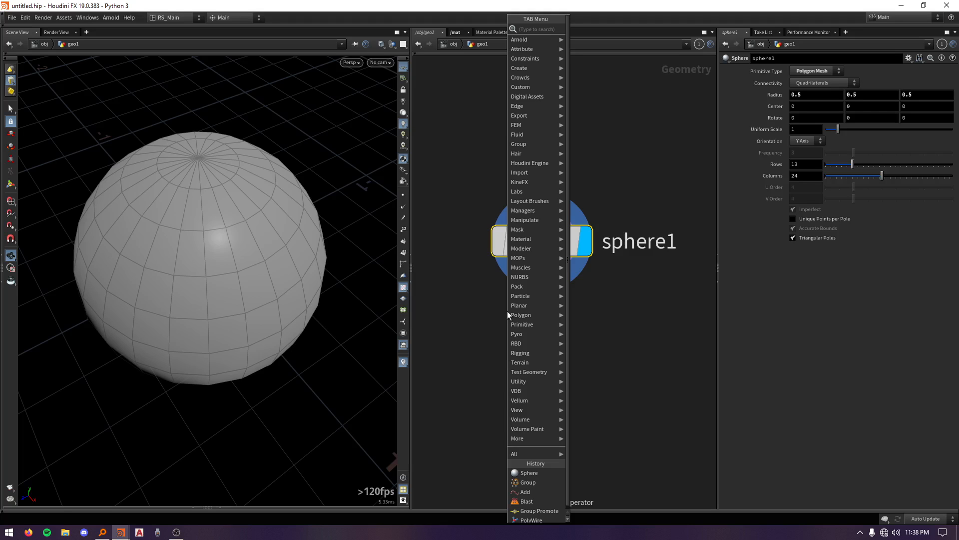
text(blast)
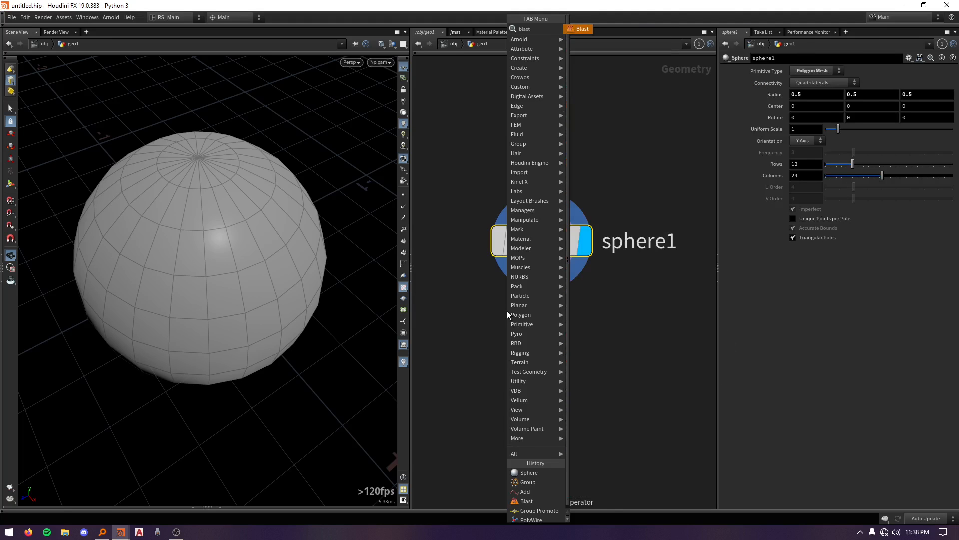
key(Return)
click(508, 313)
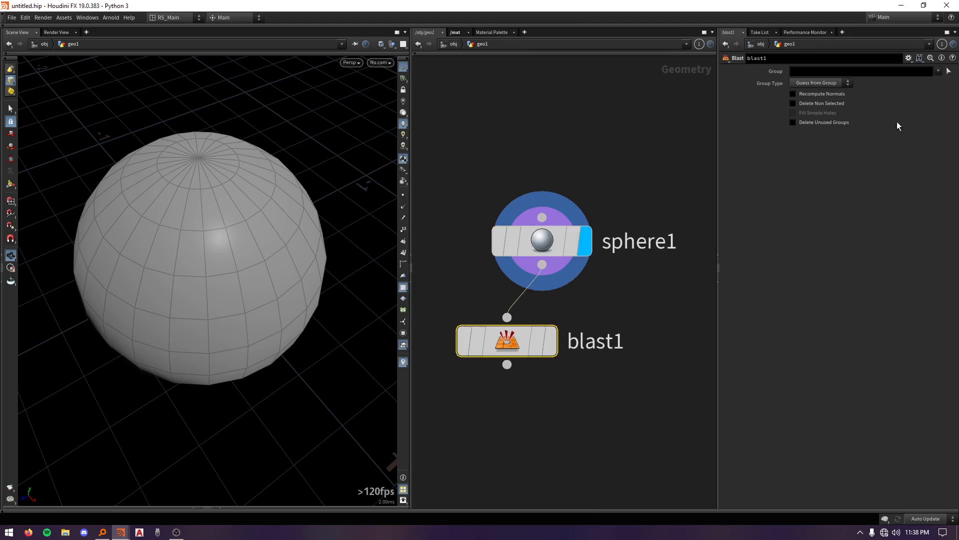
Set the Blast group to a horizontal edge loop on the sphere's upper half, delete everything non-selected, and display the node
click(949, 71)
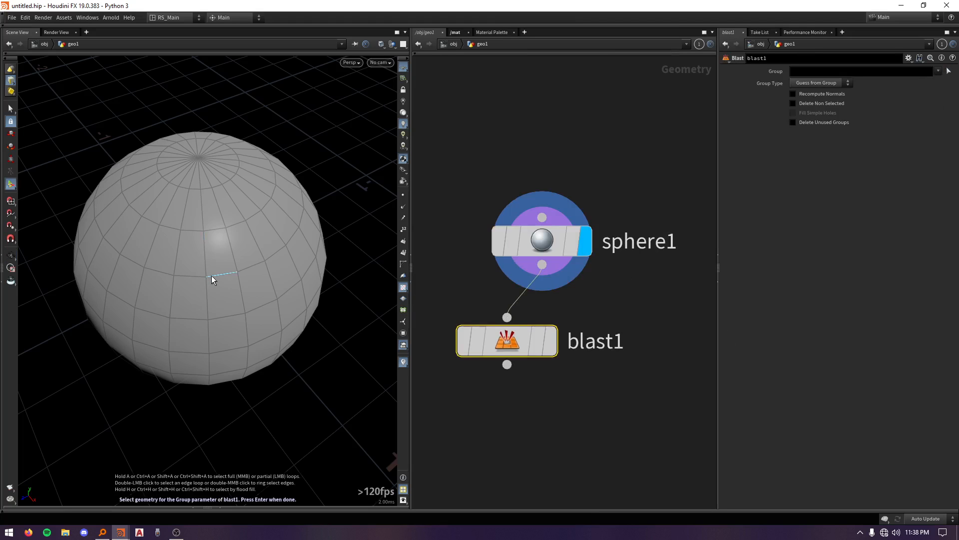
click(255, 267)
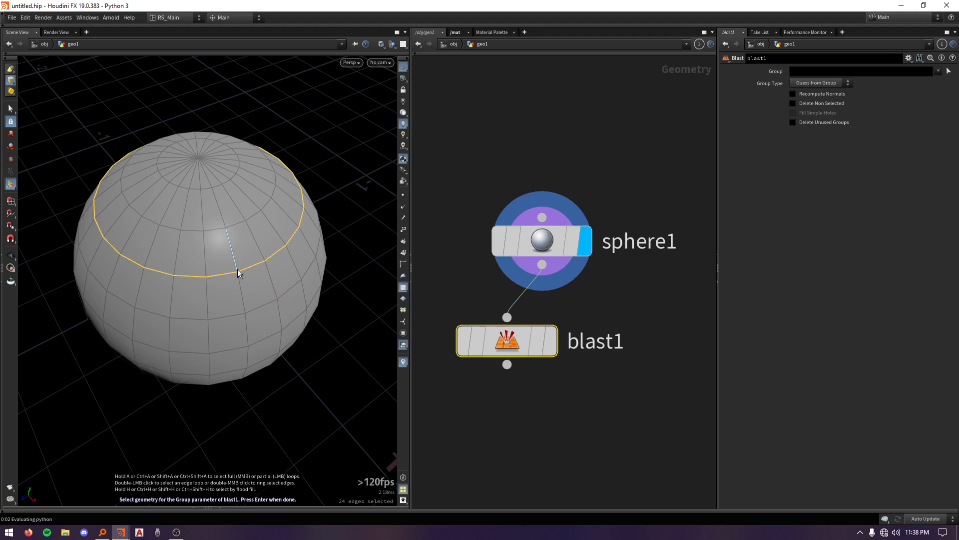
key(Return)
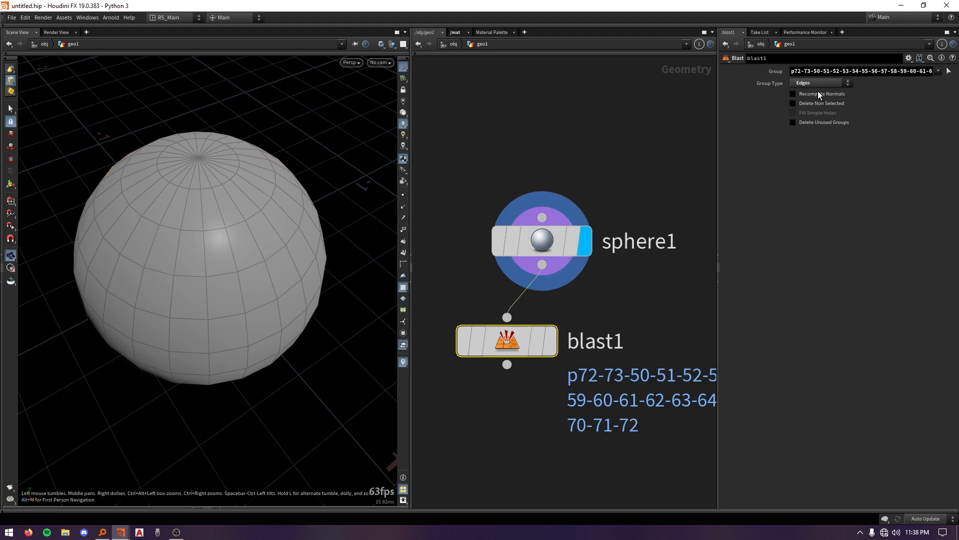
click(793, 103)
click(550, 341)
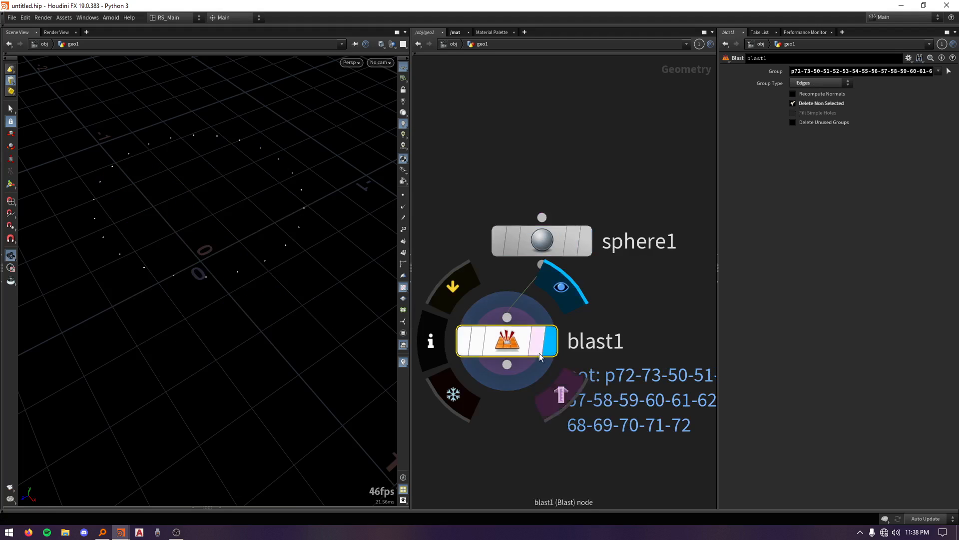
drag(305, 297, 298, 259)
Place an Add node below blast1, wired to its output
key(Tab)
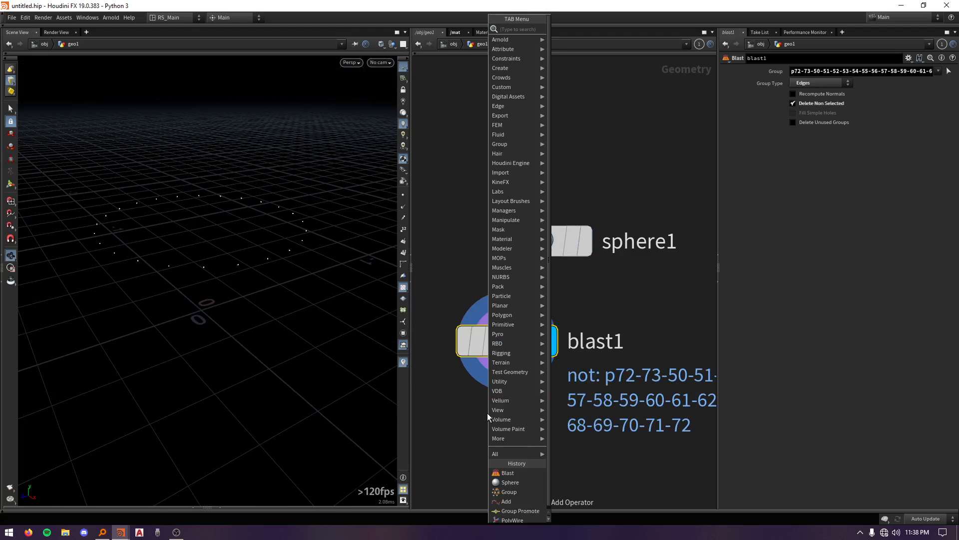
text(add)
click(576, 31)
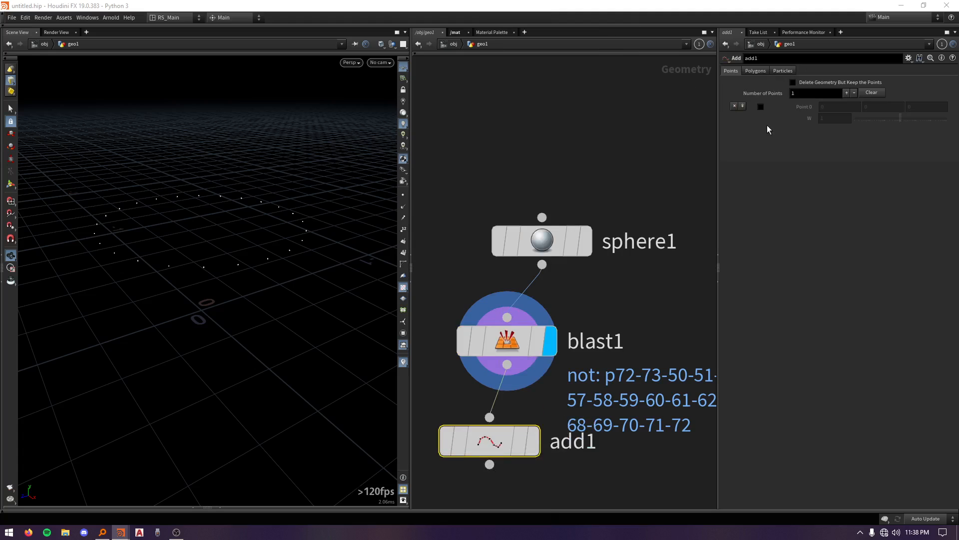
Remove the Add node's point entry, have it build one closed polygon by group from all points, and display it
click(854, 93)
click(757, 71)
click(783, 93)
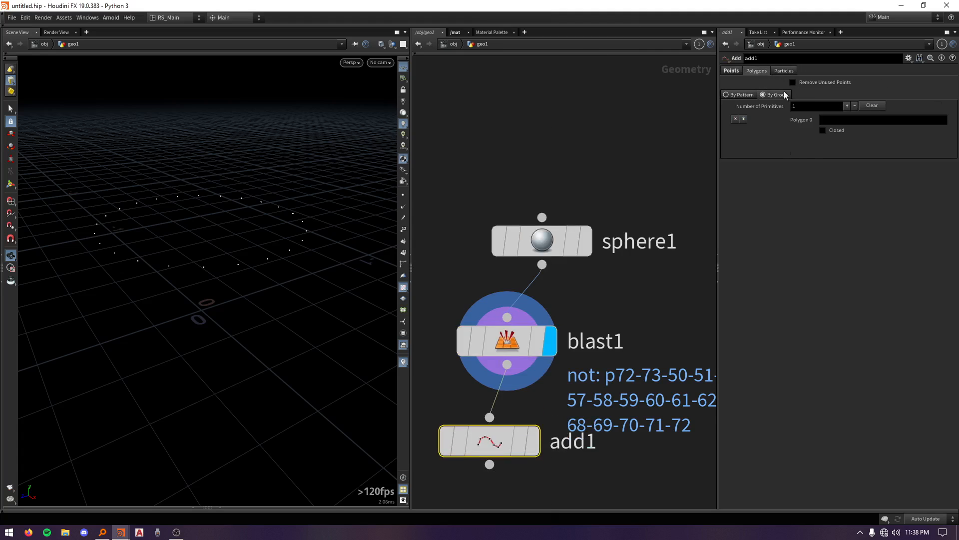
click(800, 150)
click(533, 440)
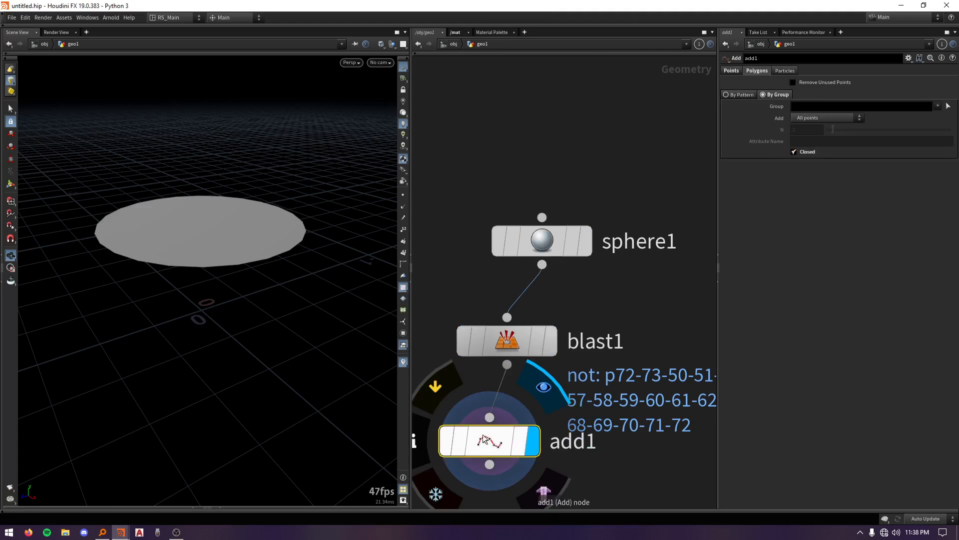
drag(301, 204, 299, 313)
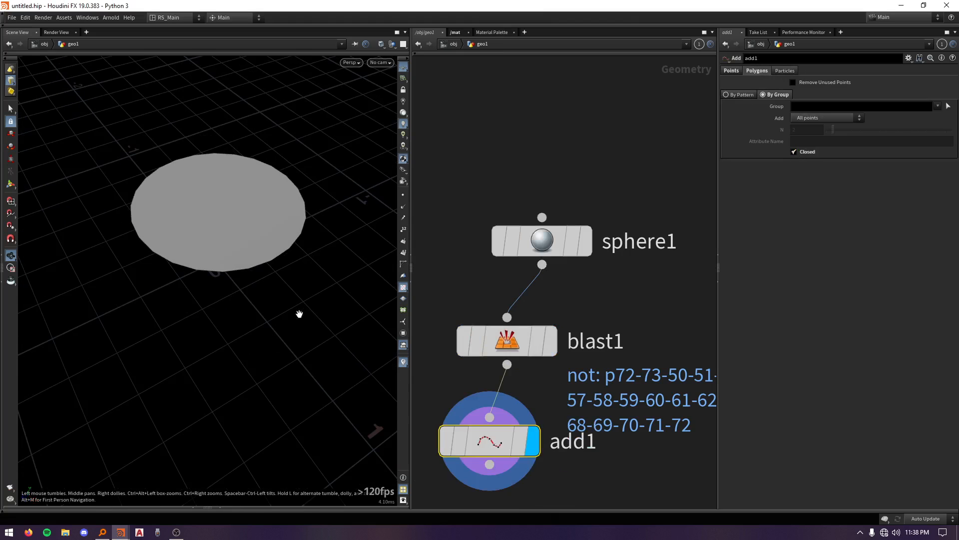
Add a PolyWire node after add1 and display it
key(h)
key(Tab)
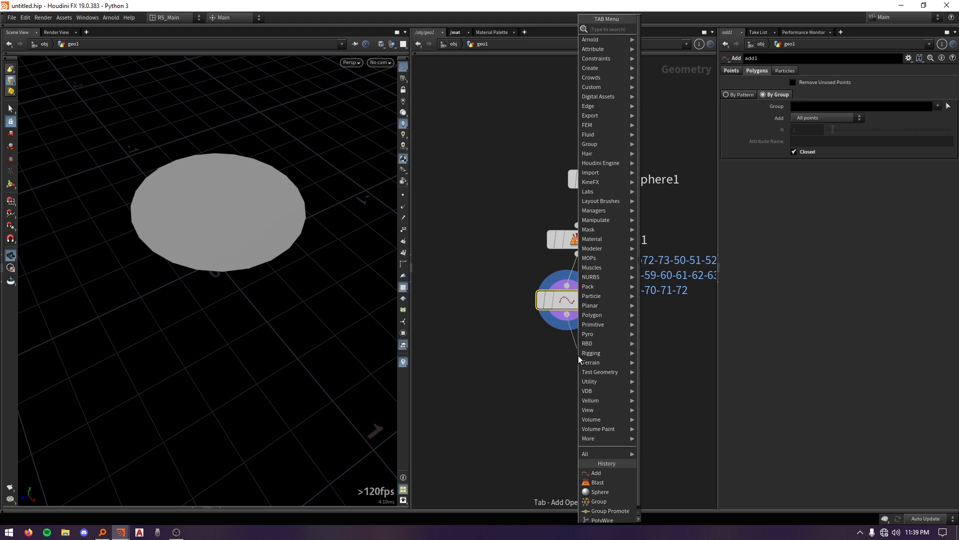
text(polywire)
key(Return)
click(578, 358)
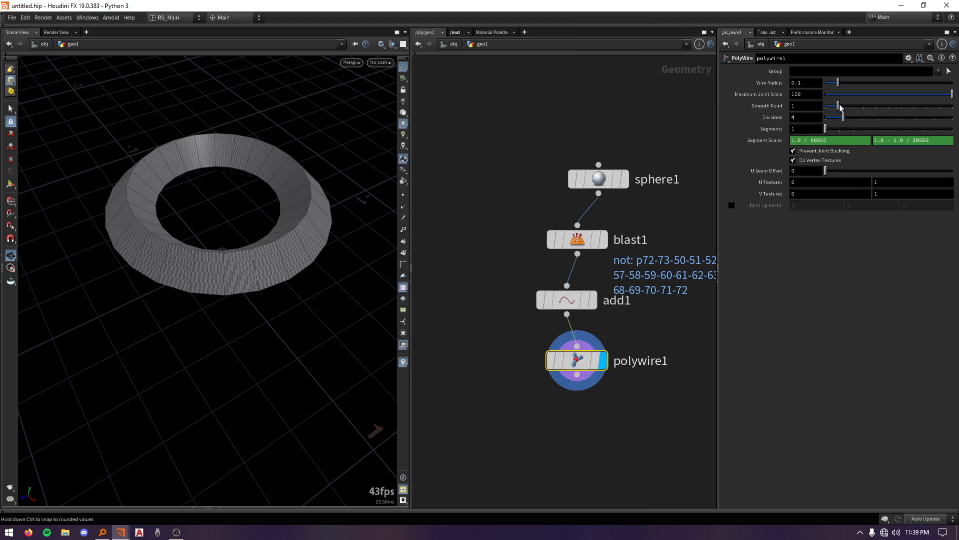
Set the PolyWire's wire radius to 0.043 and its divisions to 10
drag(837, 82, 831, 82)
drag(839, 118, 952, 117)
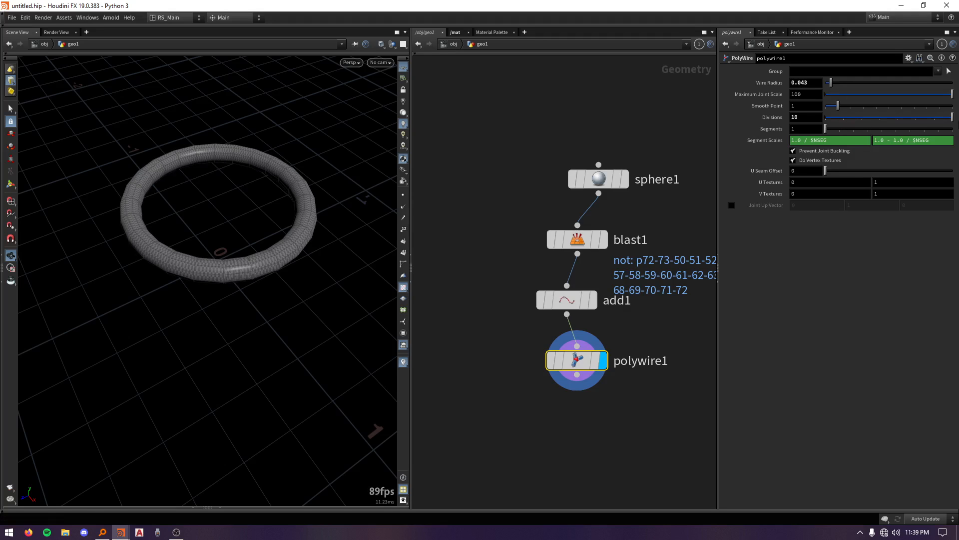
middle_drag(661, 368, 582, 355)
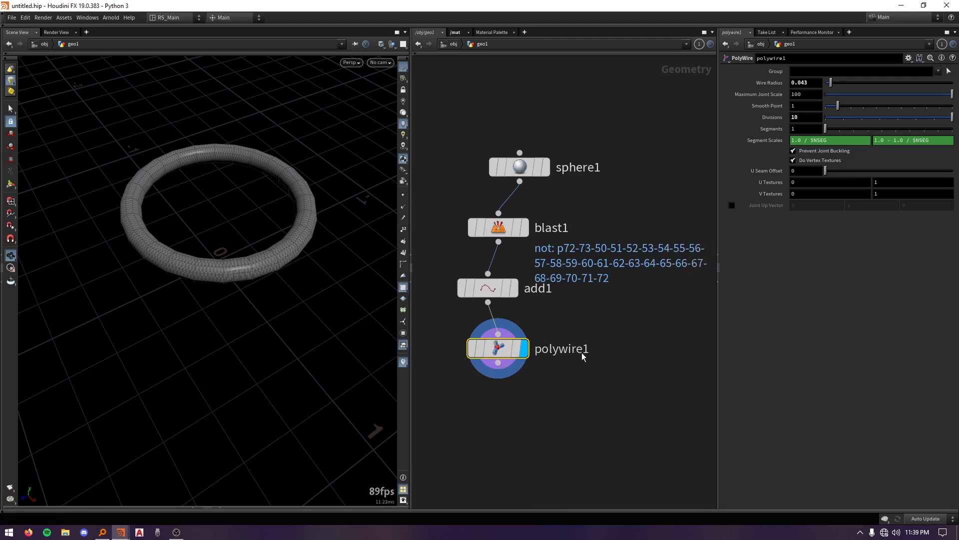
scroll(544, 354, down, 3)
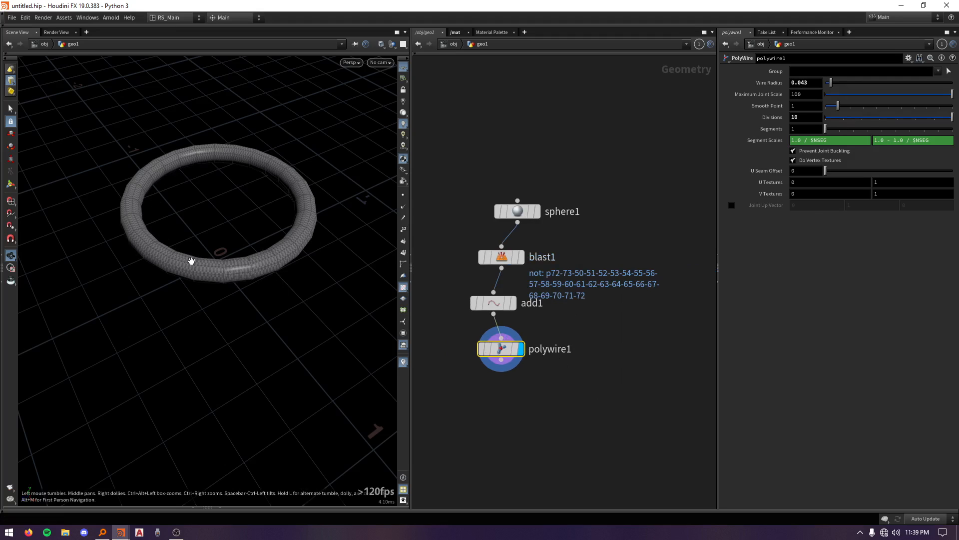
Move sphere1 aside from the node chain and place a Group node below polywire1
drag(518, 226, 571, 232)
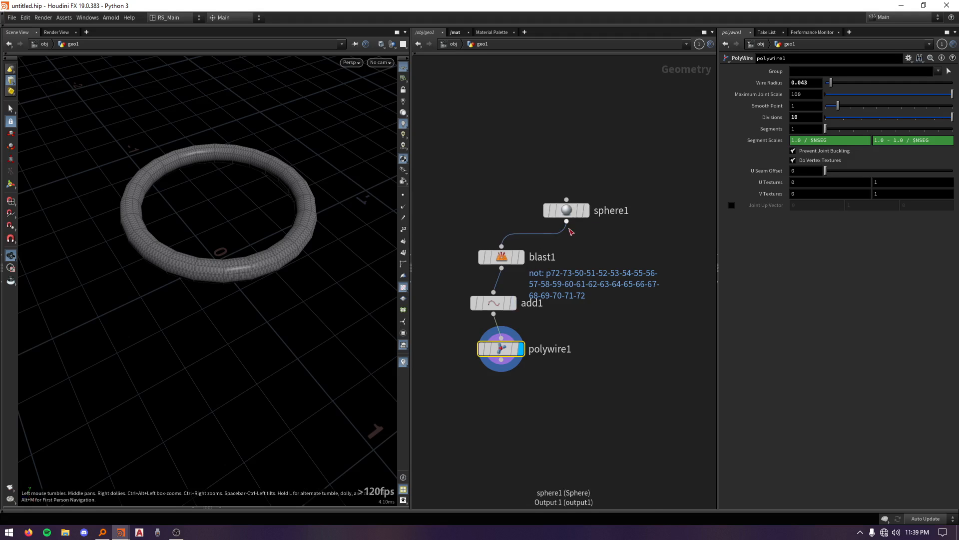
key(Tab)
text(group)
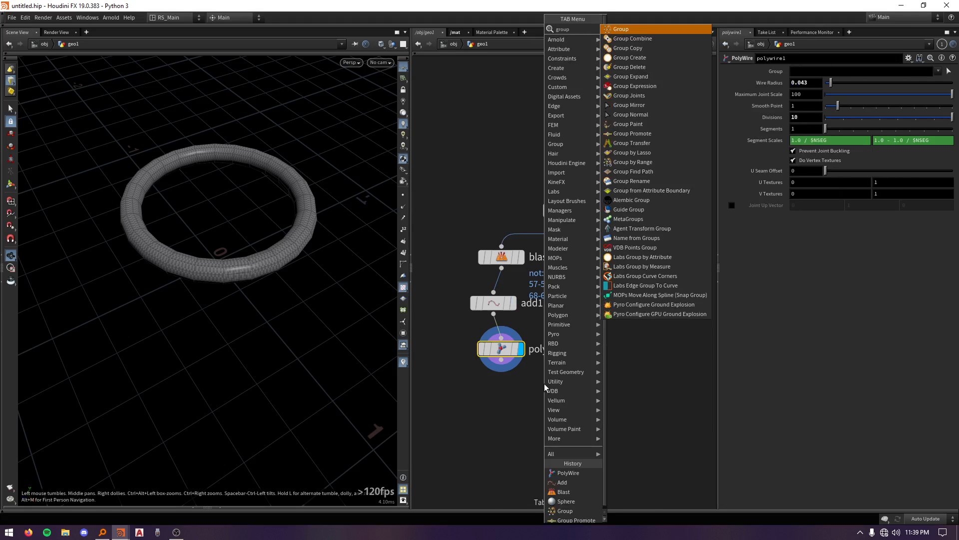
key(Return)
click(545, 383)
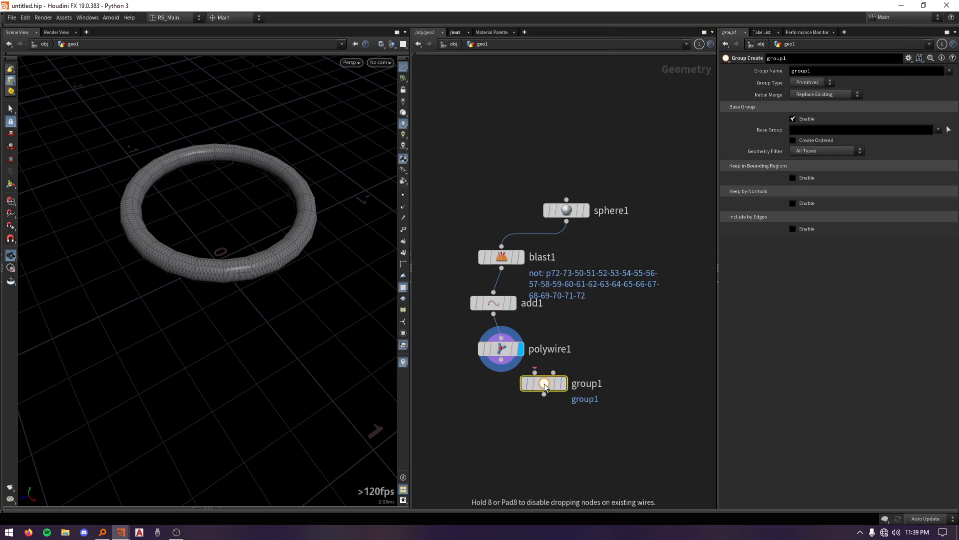
Wire sphere1 into group1's first input and polywire1 into its second, switch to rounded wires, and display group1
drag(544, 385, 546, 403)
mouse_move(501, 360)
mouse_down()
mouse_move(555, 393)
mouse_move(572, 281)
mouse_move(566, 222)
mouse_up()
key(shift+s)
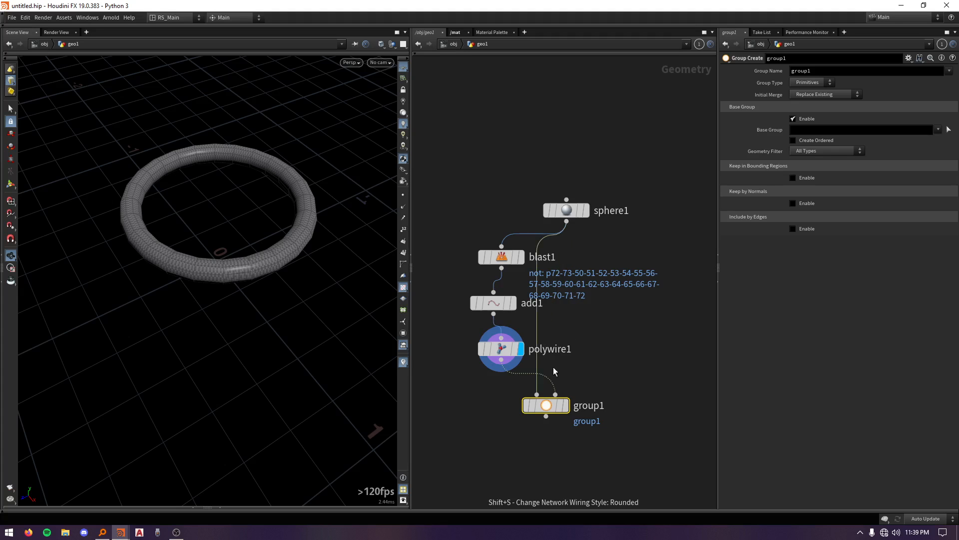
drag(550, 408, 561, 408)
click(578, 409)
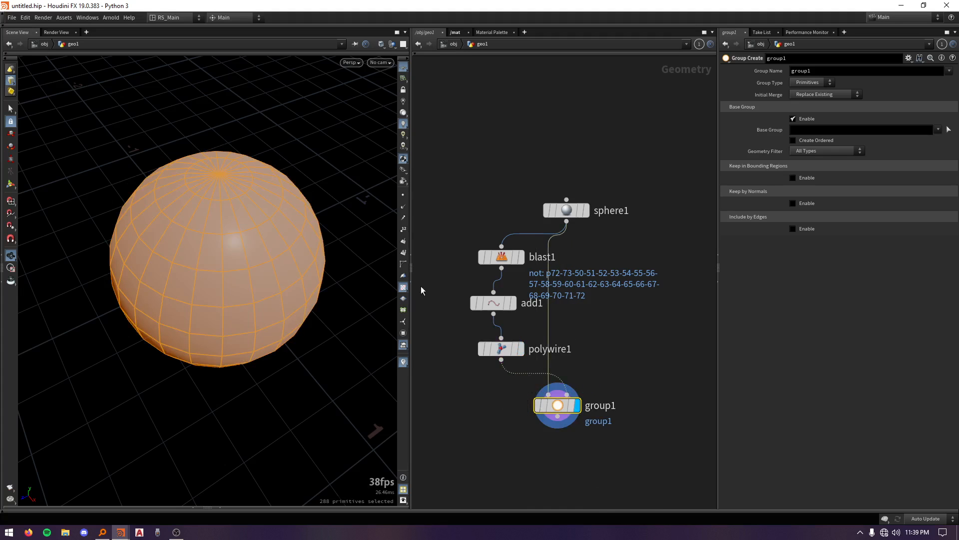
Set group1's group type to Points and disable its base group
drag(246, 295, 273, 227)
click(804, 86)
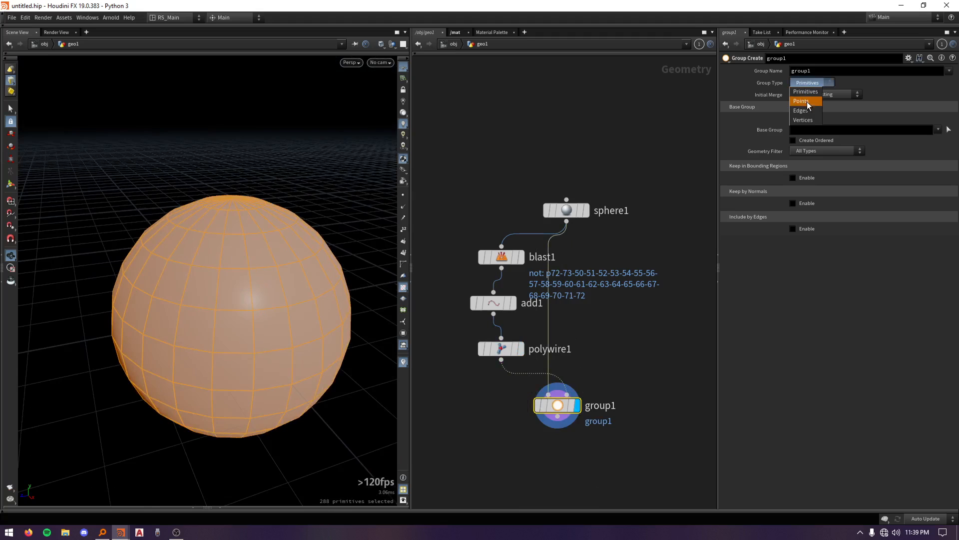
click(807, 94)
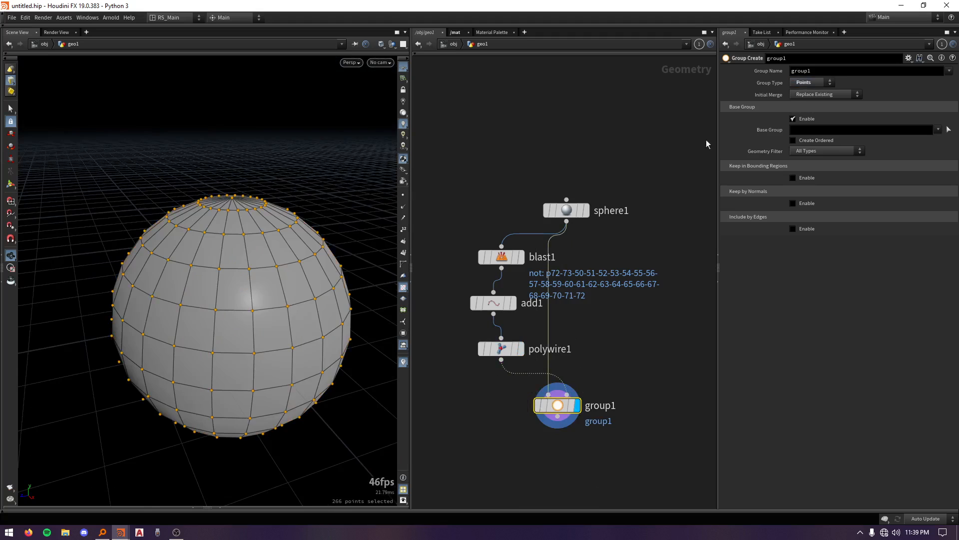
click(793, 118)
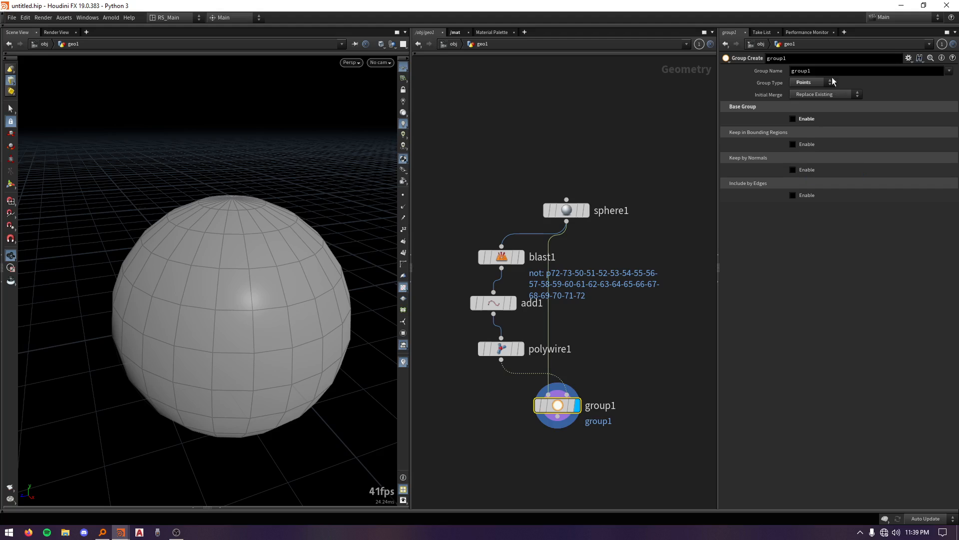
Enable Keep in Bounding Regions on group1 with the bounding type Bounding Object (points or vertices only)
click(793, 145)
click(846, 155)
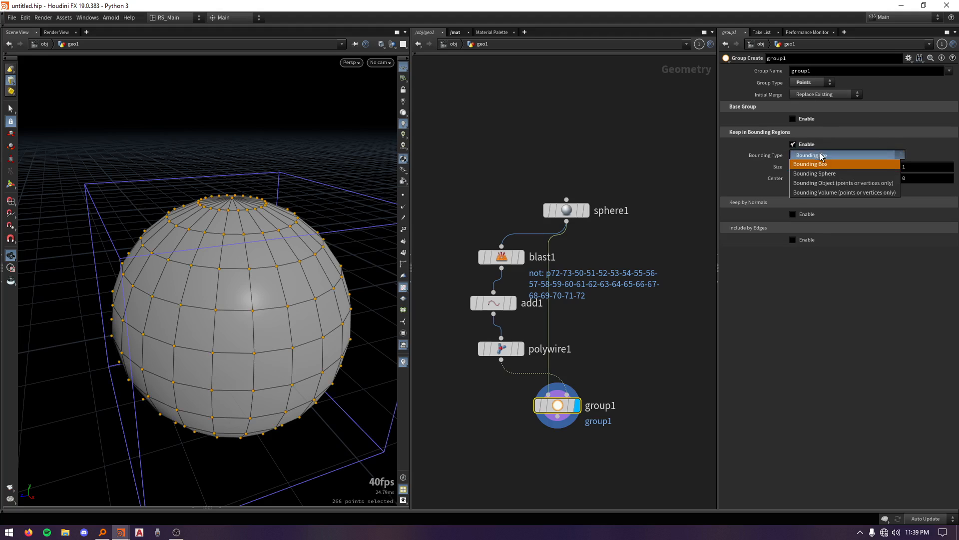
click(839, 178)
mouse_move(285, 293)
mouse_down()
mouse_move(261, 313)
mouse_move(293, 294)
mouse_move(278, 295)
mouse_up()
drag(234, 252, 273, 296)
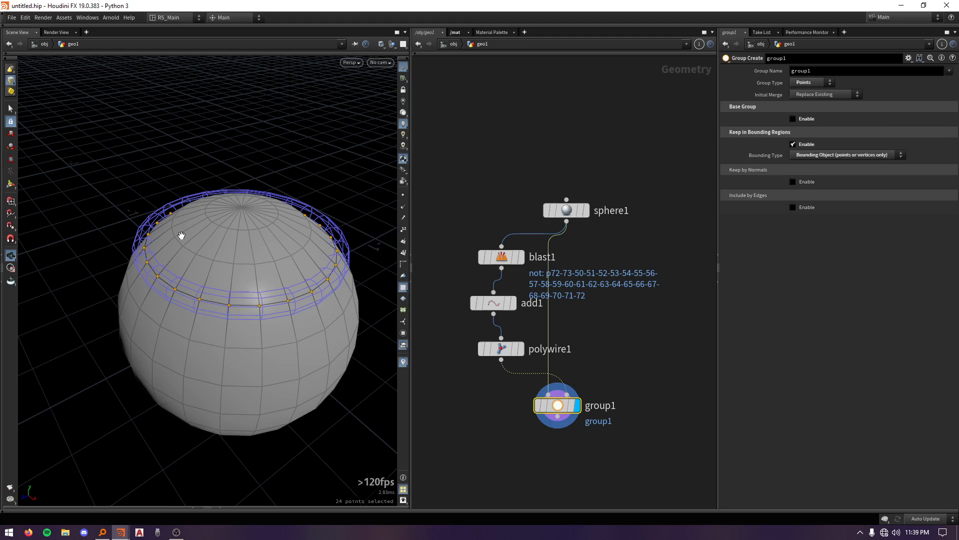
Try changing the number of rows on sphere1 and undo the change
drag(592, 123, 562, 226)
drag(853, 165, 861, 199)
key(ctrl+z)
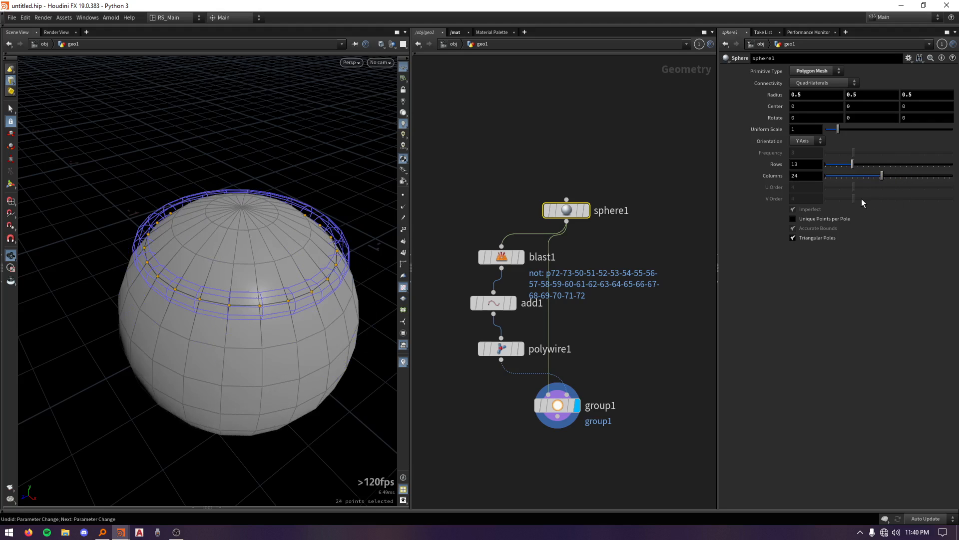
Move sphere1 closer to blast1 and lock polywire1's geometry
drag(563, 218, 550, 209)
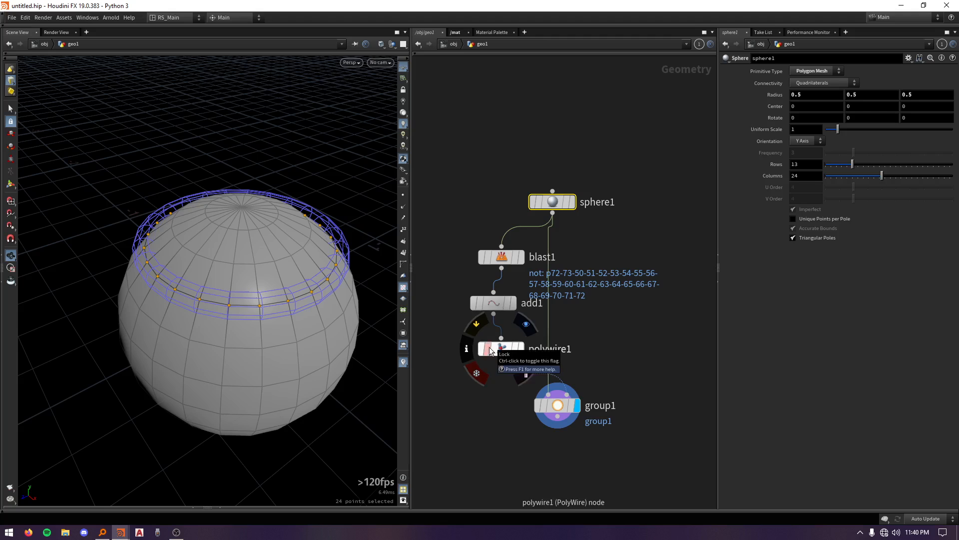
scroll(495, 353, up, 2)
scroll(495, 353, up, 2)
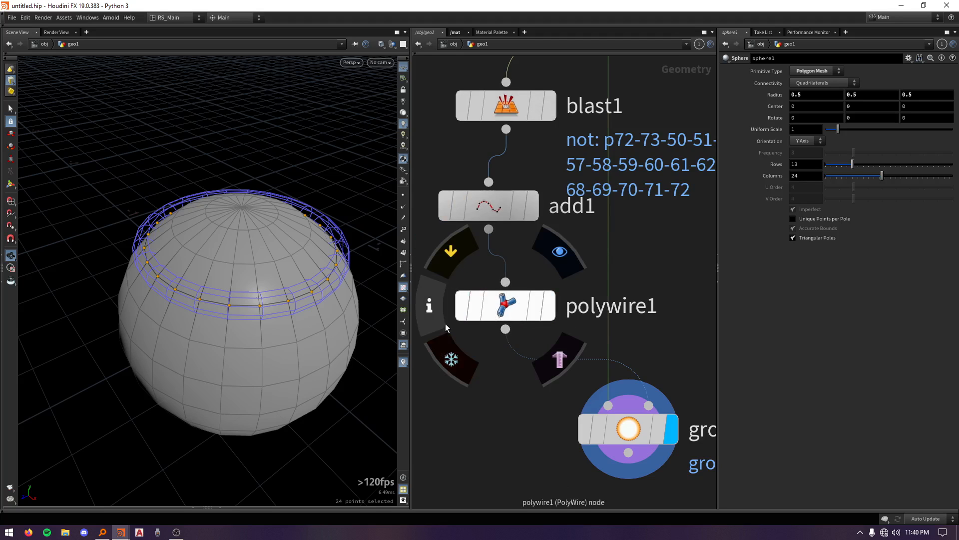
key(h)
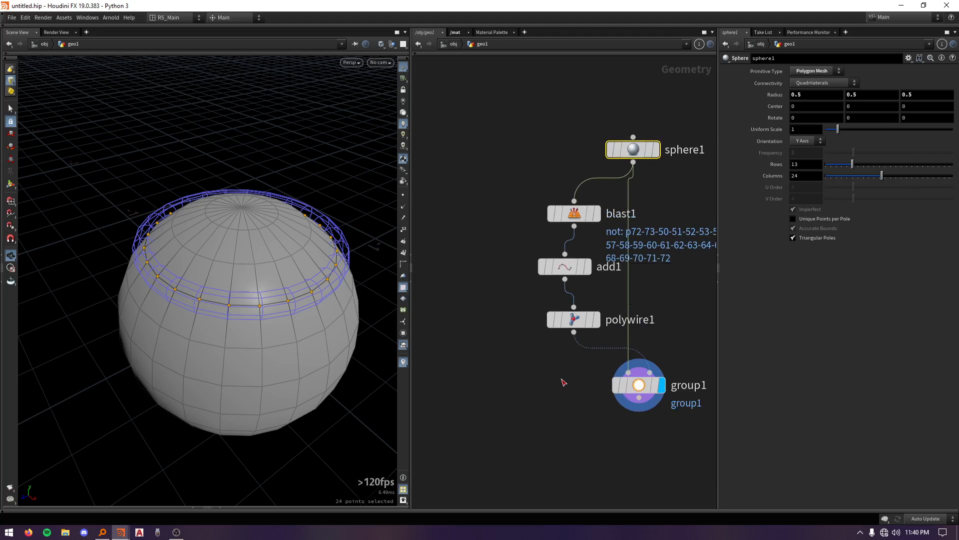
middle_drag(563, 381, 472, 390)
mouse_move(485, 352)
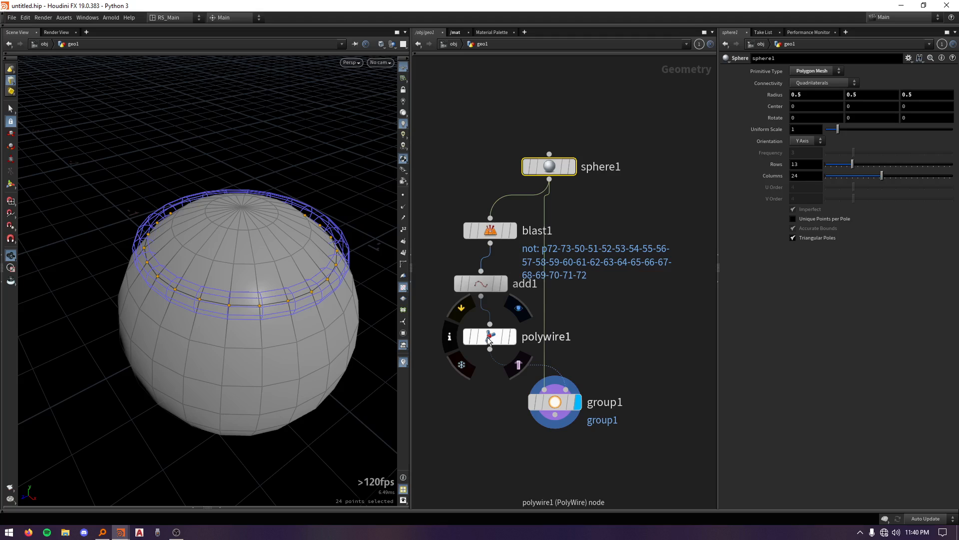
click(464, 359)
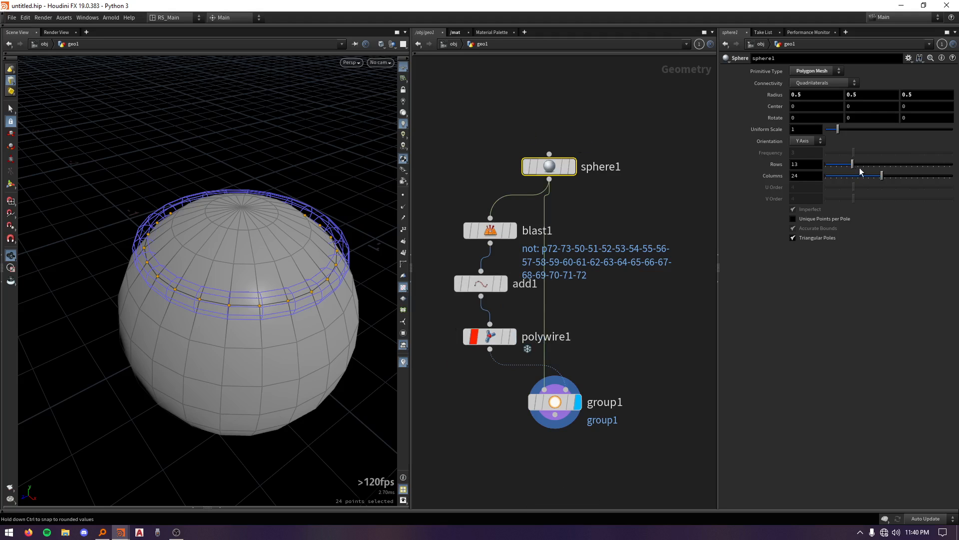
Set sphere1 to 32 rows and 26 columns and enable the template display of polywire1
drag(853, 165, 873, 191)
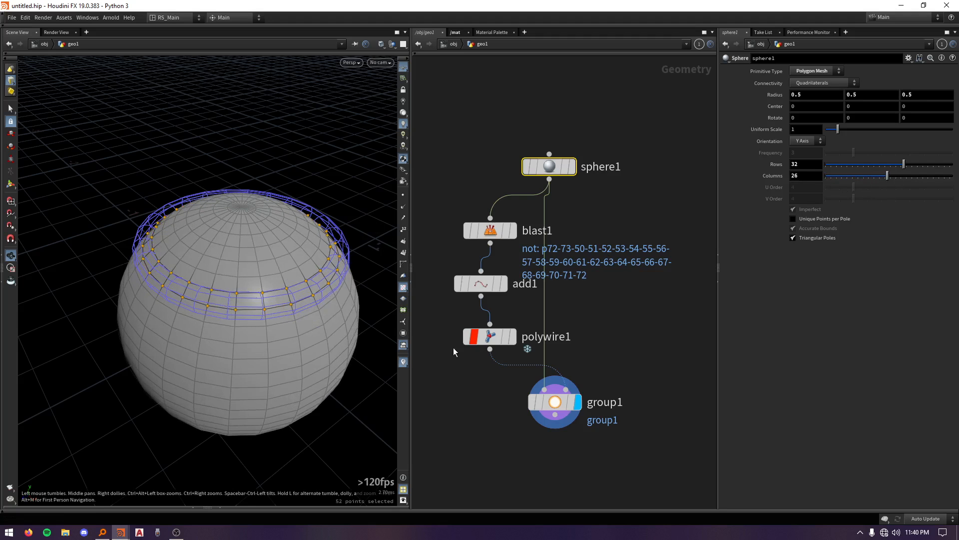
mouse_move(508, 339)
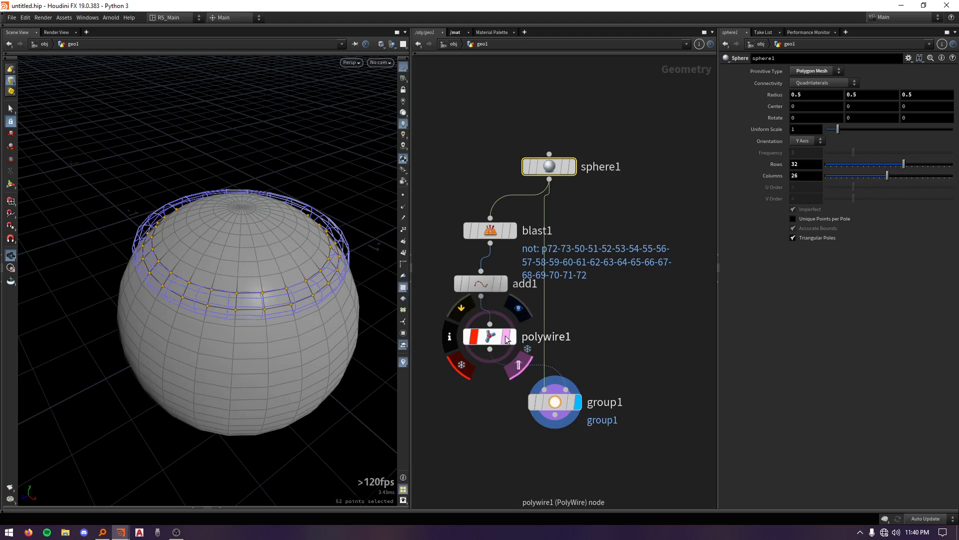
click(508, 339)
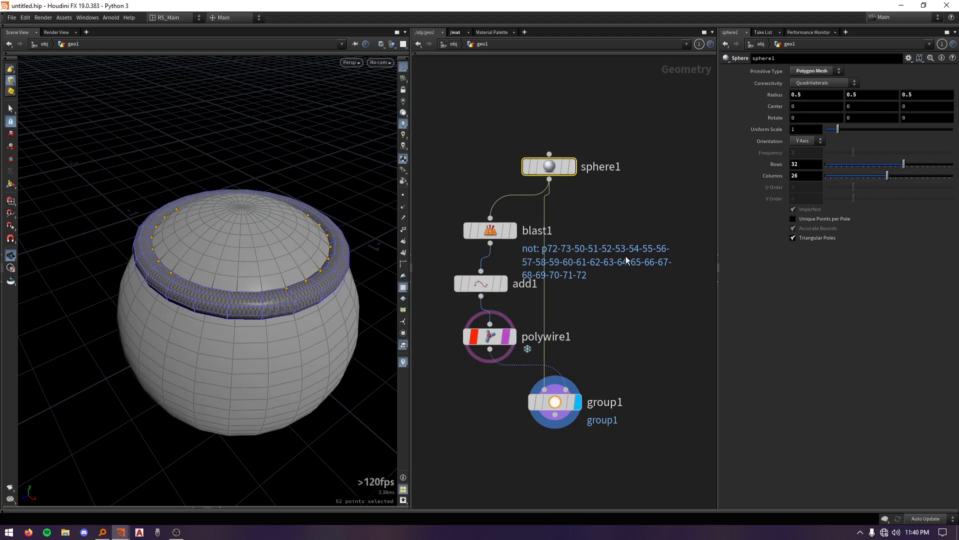
Reduce sphere1 to 10 columns and 9 rows and shift its node slightly closer to the chain
drag(888, 176, 845, 185)
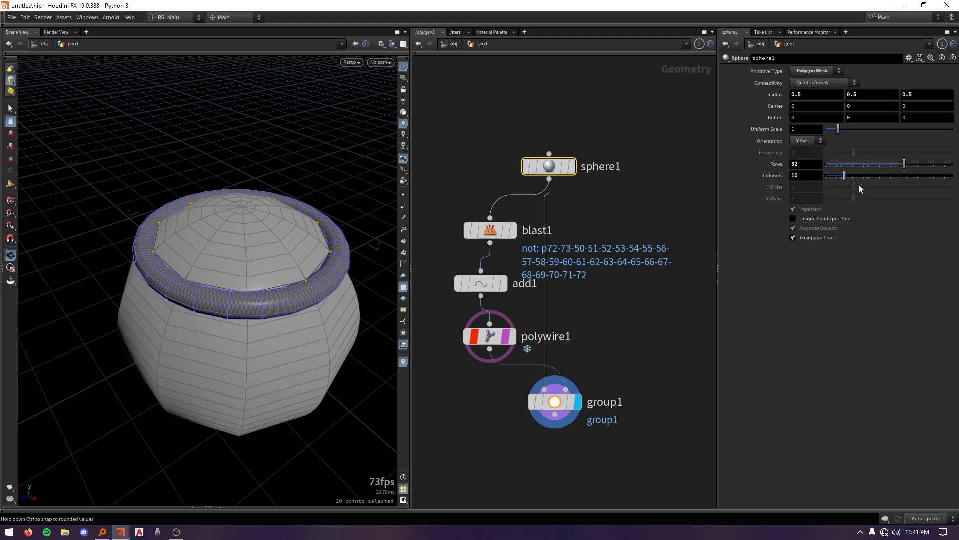
drag(904, 165, 853, 169)
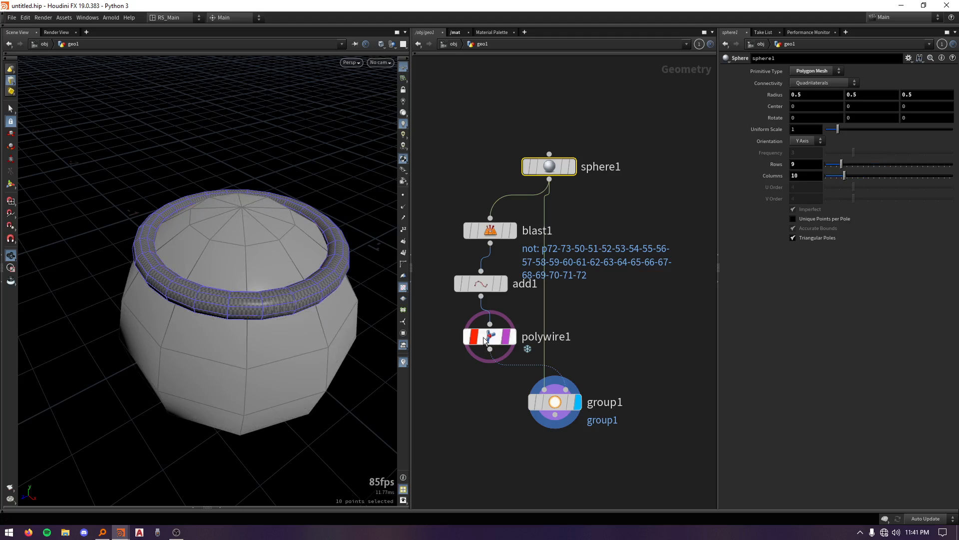
drag(541, 173, 529, 173)
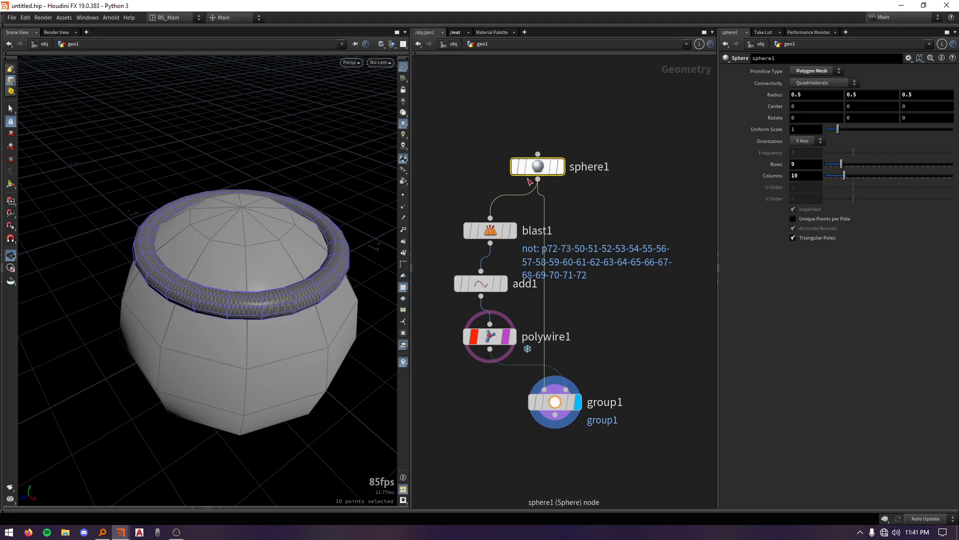
mouse_move(481, 340)
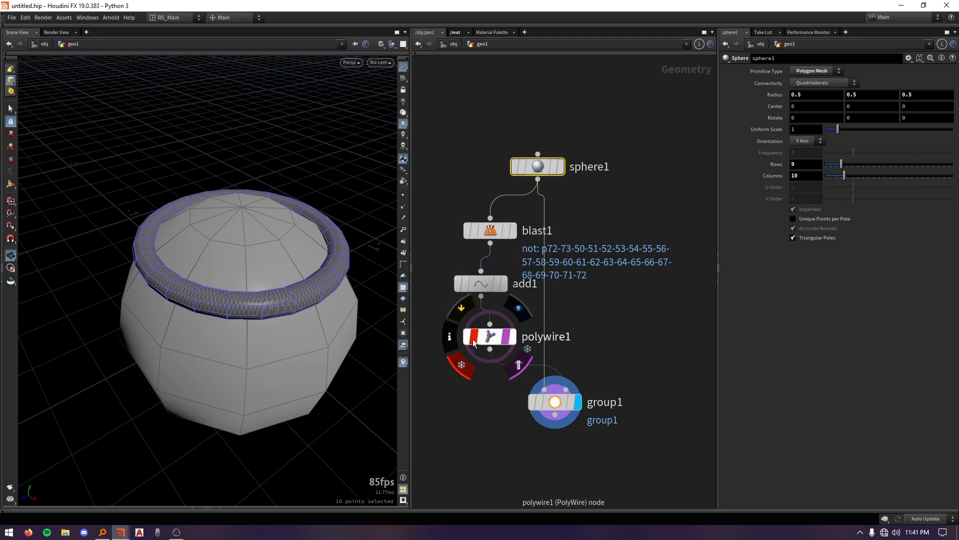
mouse_move(489, 293)
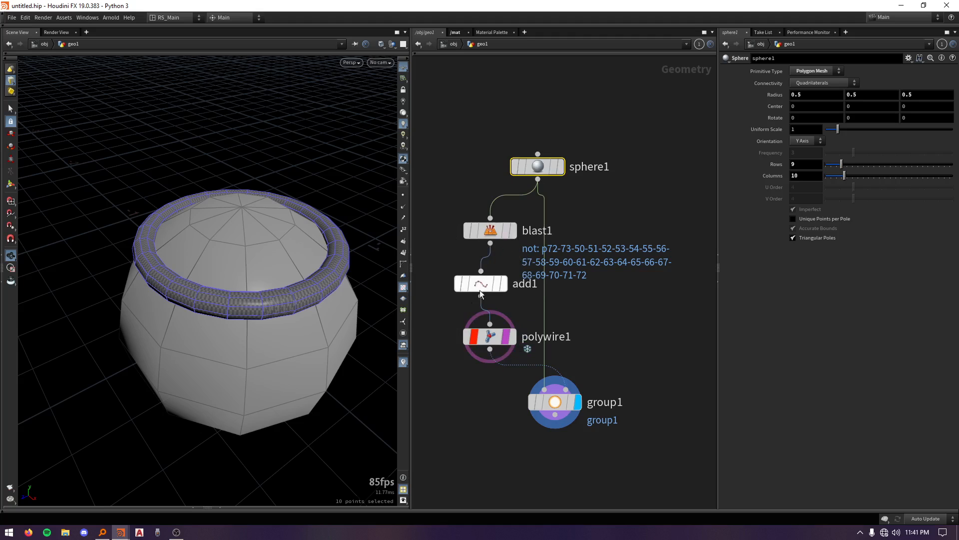
mouse_move(542, 160)
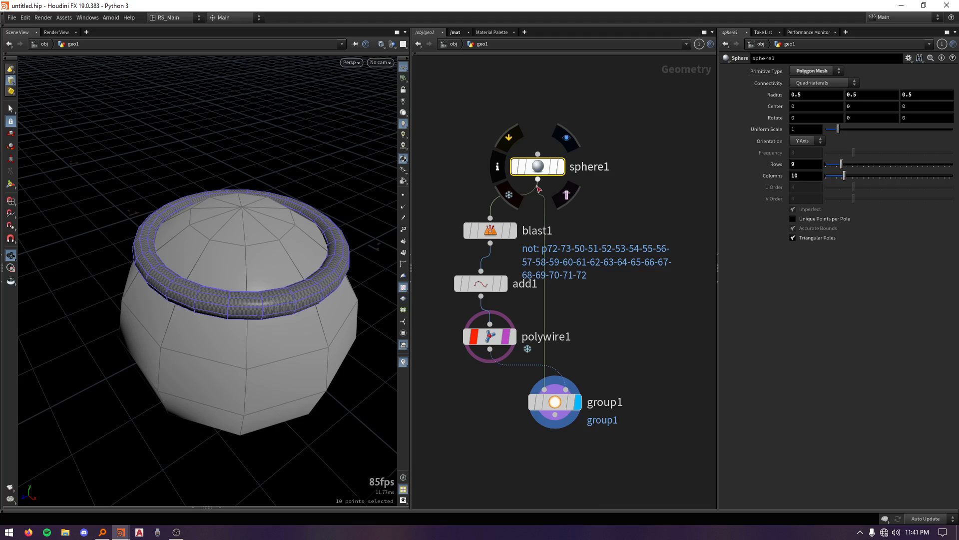
Delete the add1 and blast1 nodes between sphere1 and polywire1
click(482, 286)
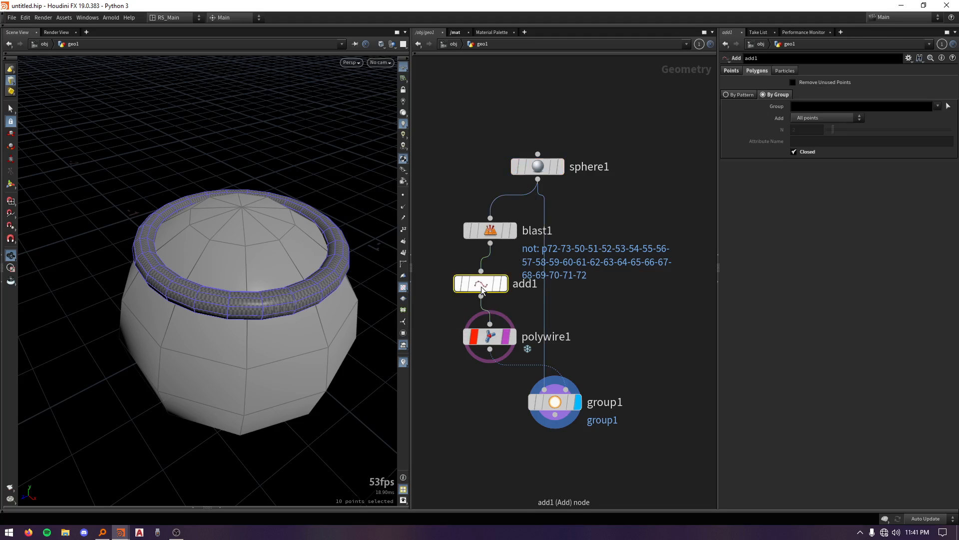
key(Delete)
click(490, 230)
key(Delete)
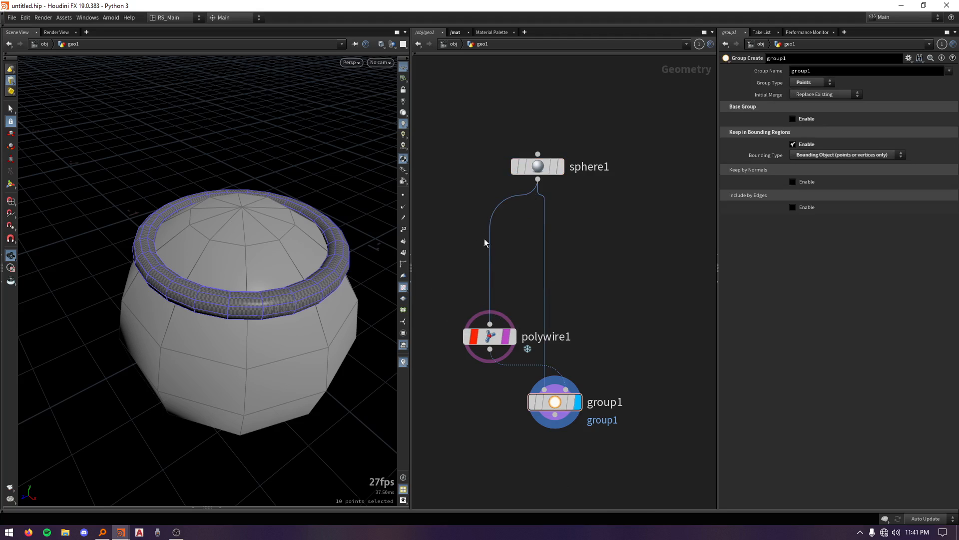
Move polywire1 and group1 closer to sphere1 and turn off polywire1's template display
drag(475, 340, 446, 260)
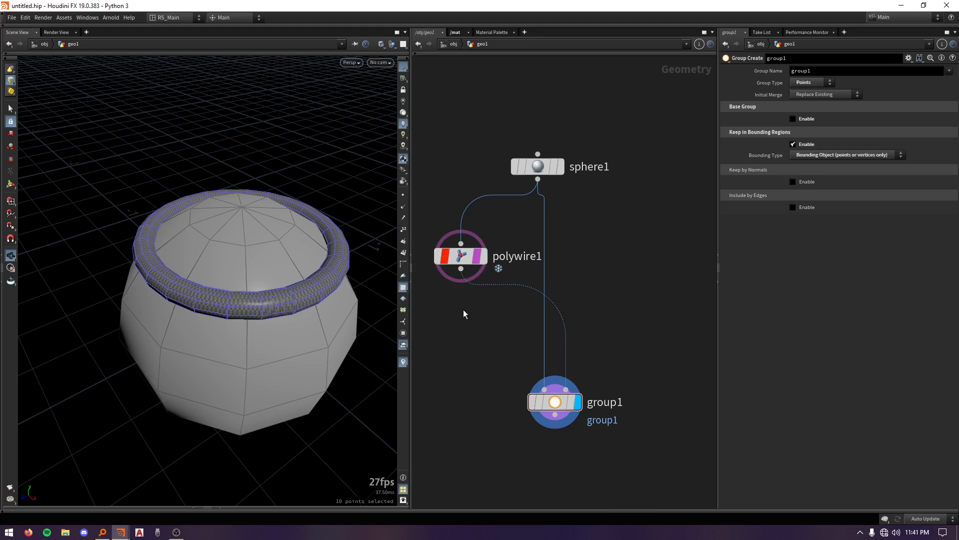
middle_drag(469, 316, 494, 334)
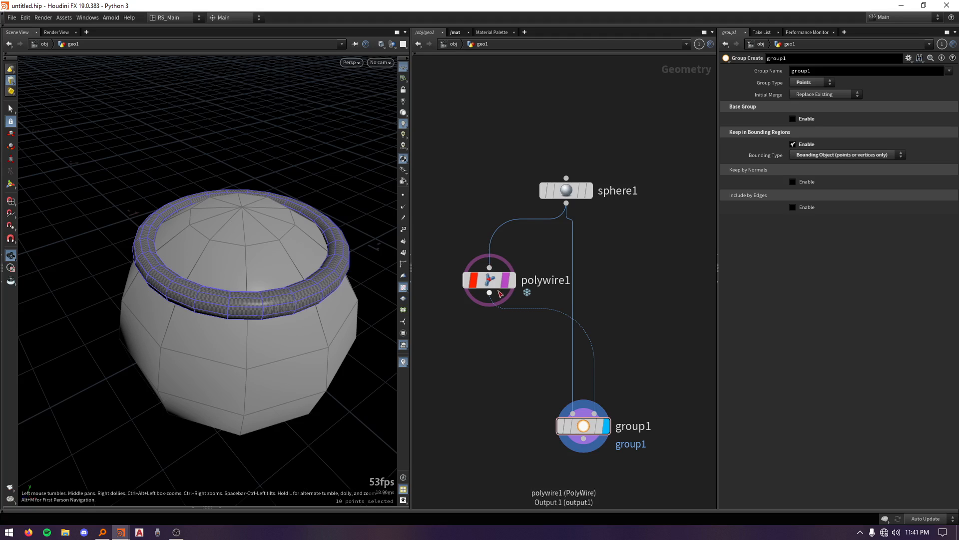
drag(492, 288, 497, 308)
click(511, 299)
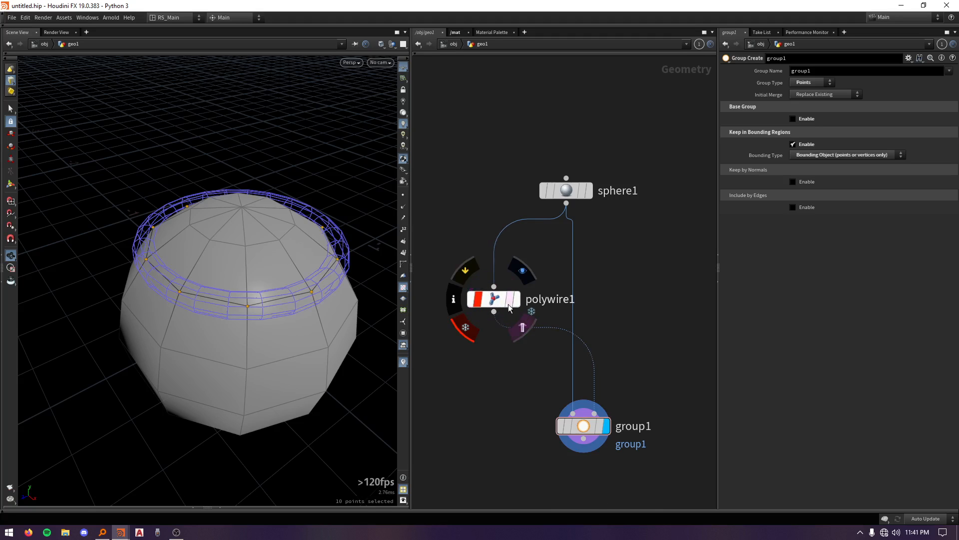
drag(305, 302, 301, 236)
drag(558, 408, 548, 356)
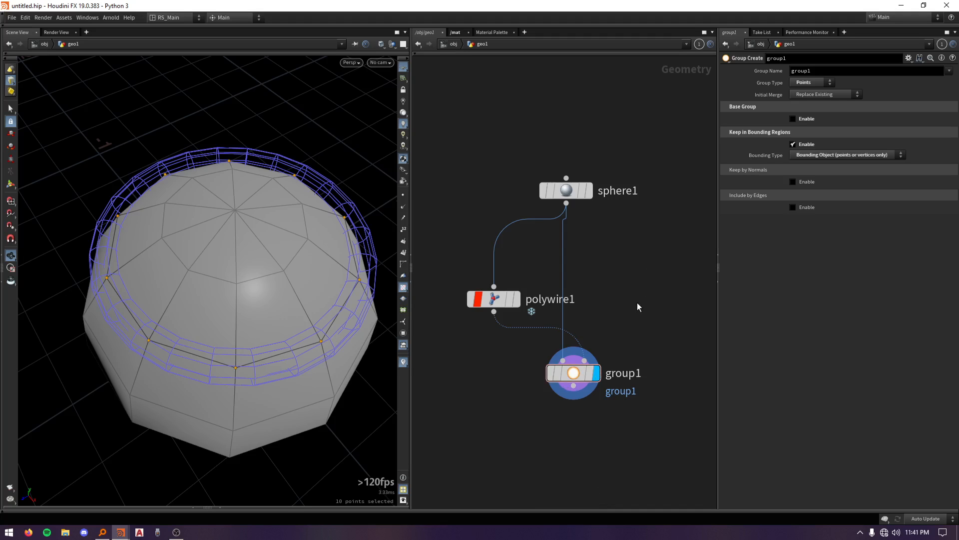
Set sphere1 to 50 columns and 50 rows and inspect the grouped points around the ring
click(565, 195)
drag(844, 175, 953, 177)
drag(840, 165, 952, 169)
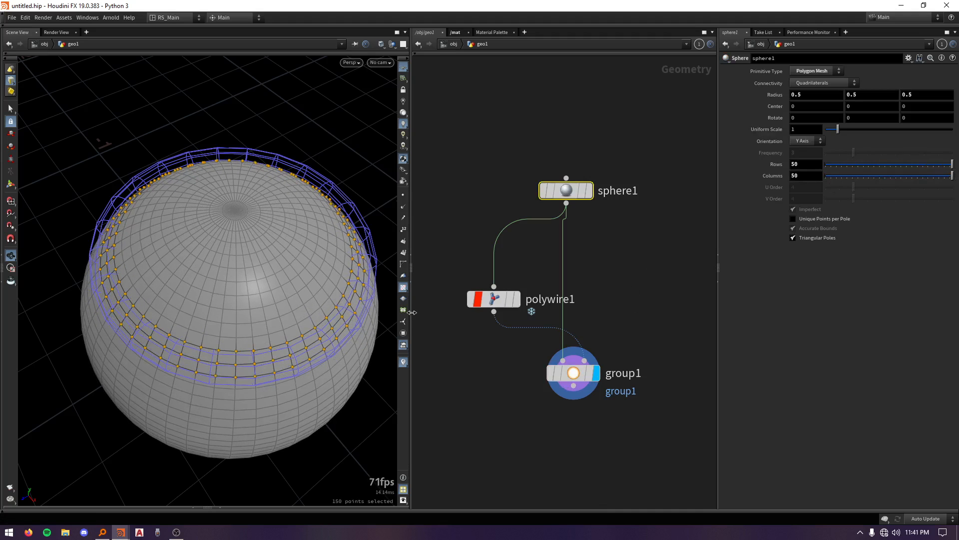
drag(325, 331, 331, 282)
right_drag(332, 282, 351, 321)
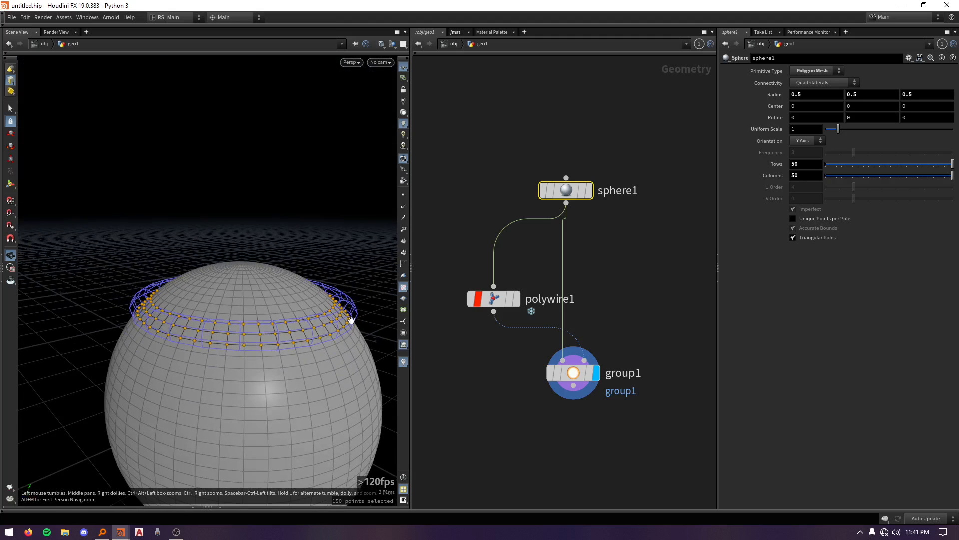
Unlock polywire1 so it recooks from the full sphere, and move its node down beside group1
click(467, 328)
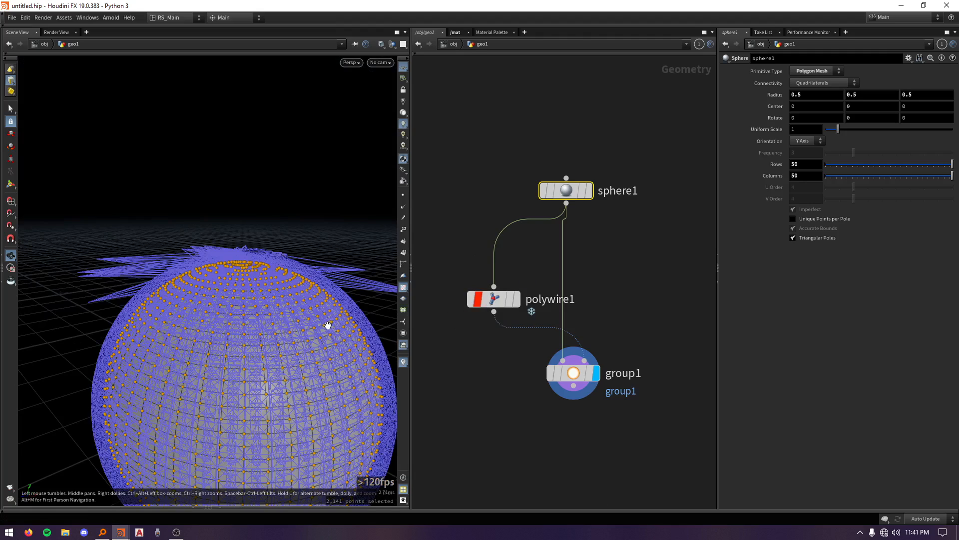
drag(327, 325, 381, 285)
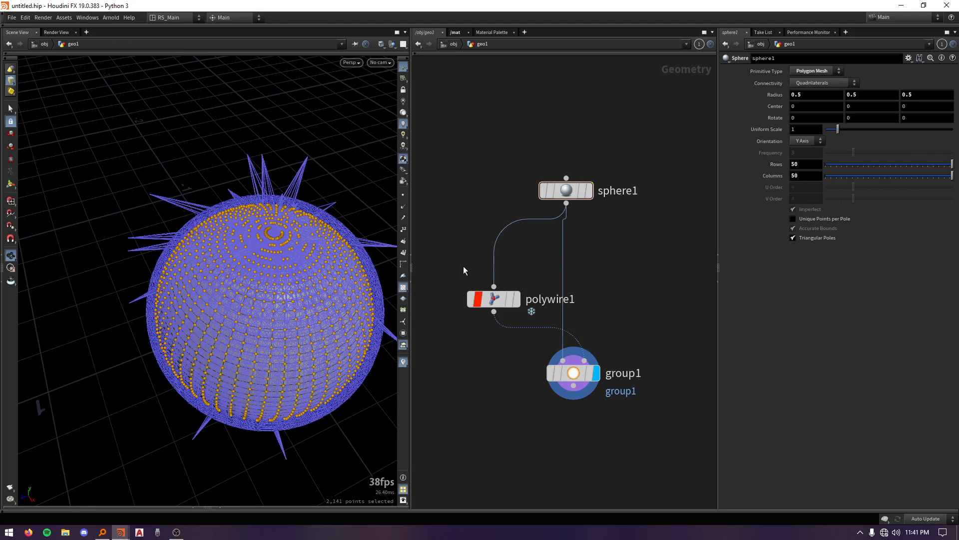
mouse_move(473, 308)
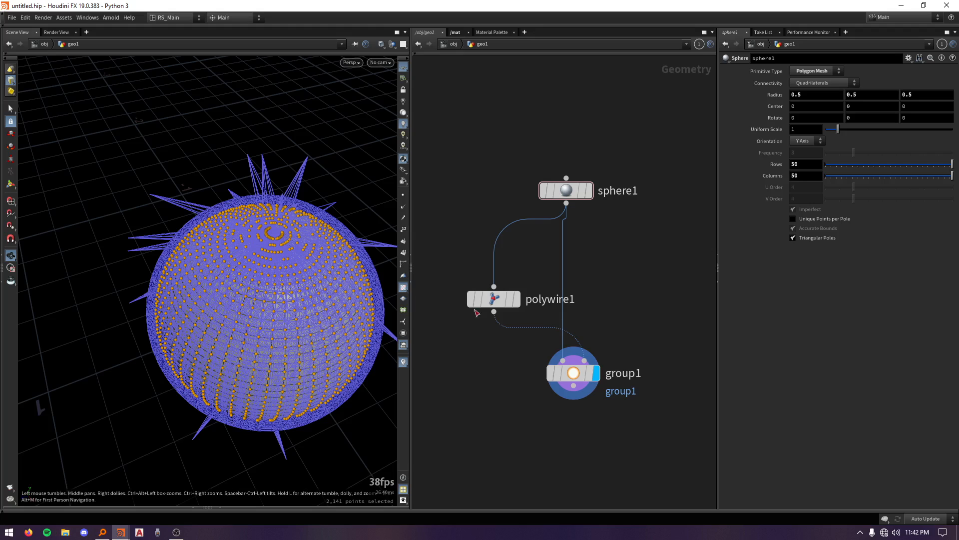
drag(500, 295, 483, 322)
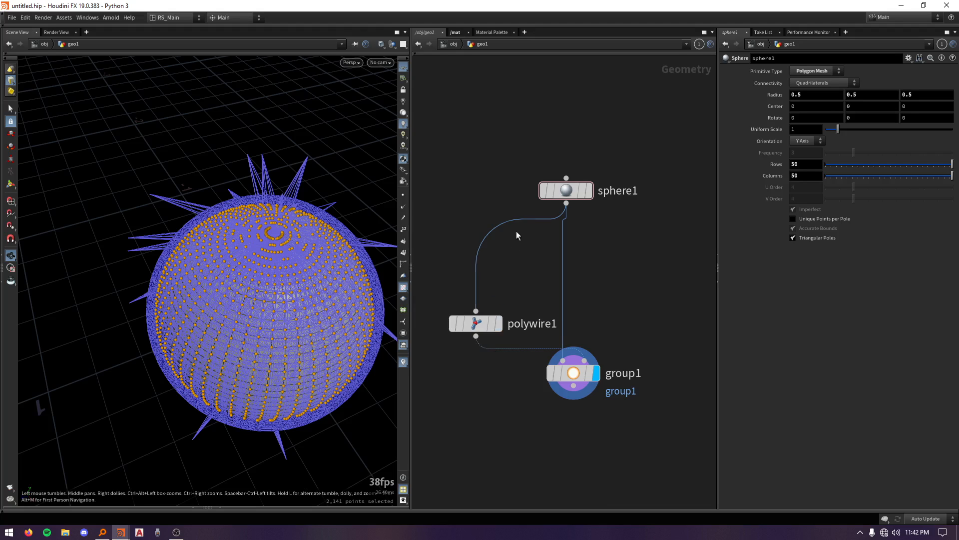
middle_drag(540, 192, 529, 200)
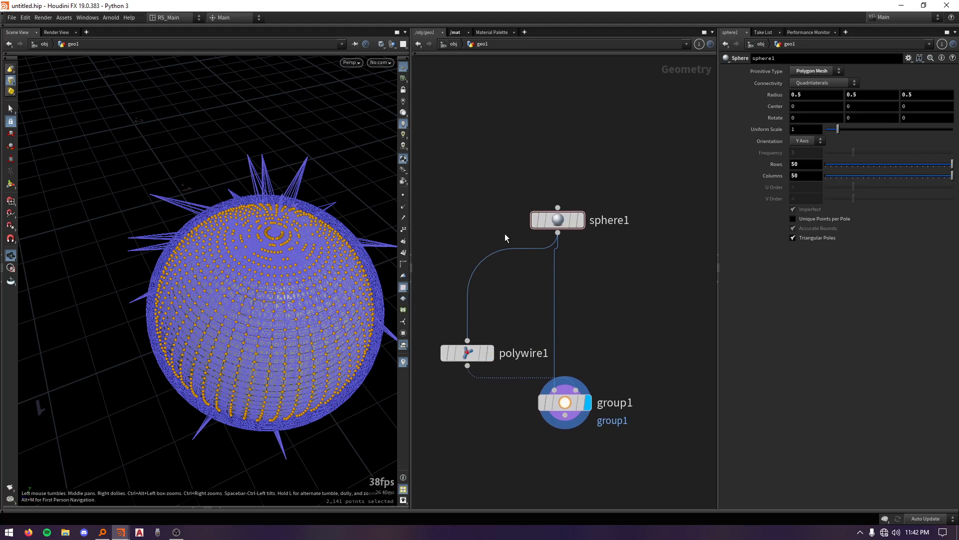
Undo the recent edits back through the deletion of blast1 and add1
key(ctrl+z)
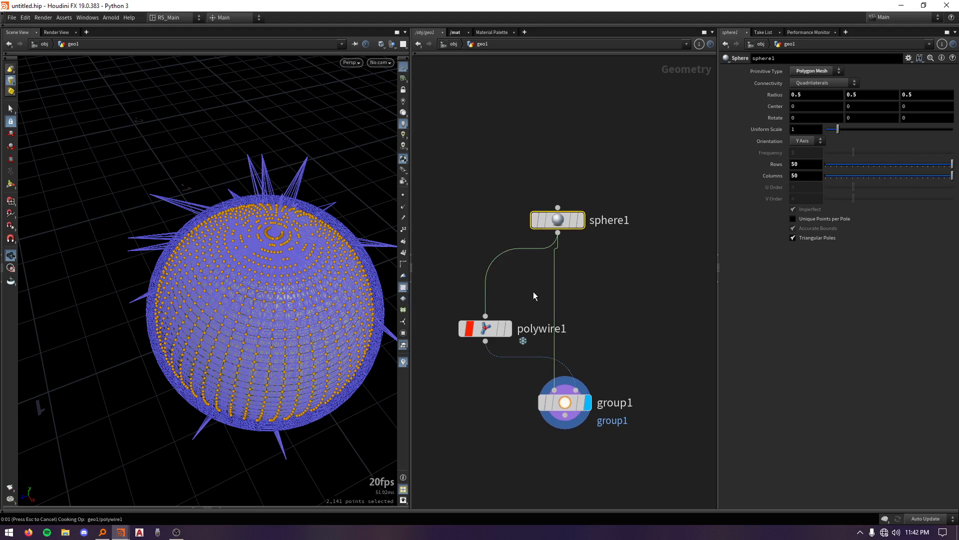
key(ctrl+z)
key(ctrl+z)
key(ctrl+z)
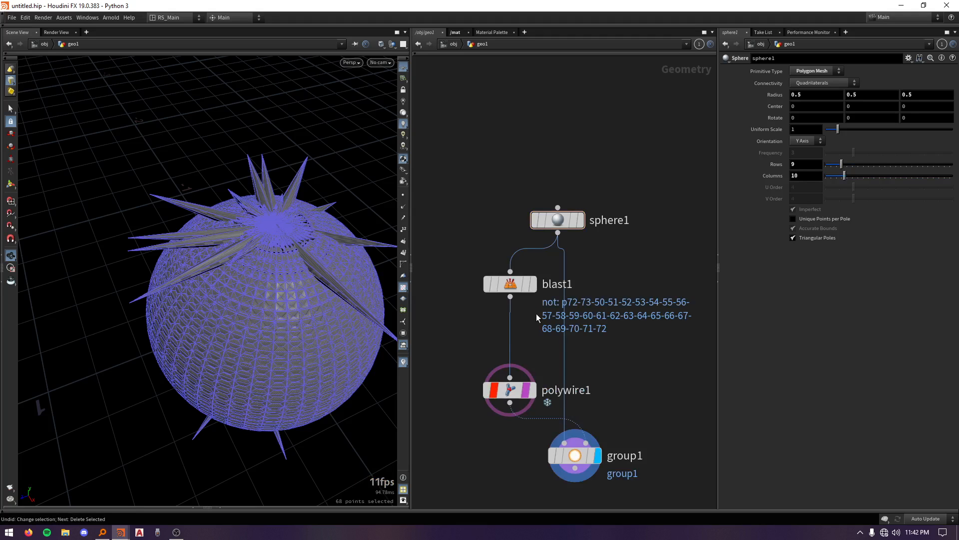
key(ctrl+z)
middle_drag(613, 404, 575, 325)
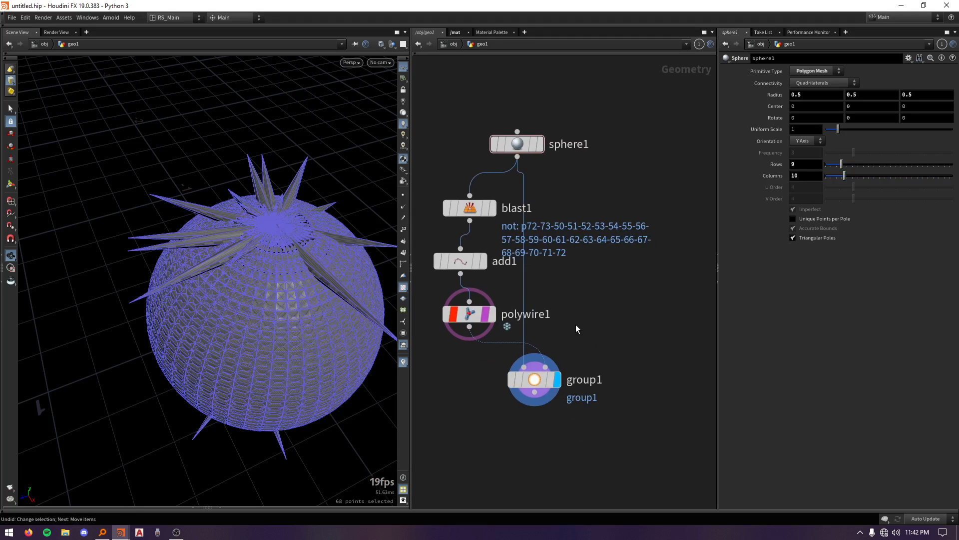